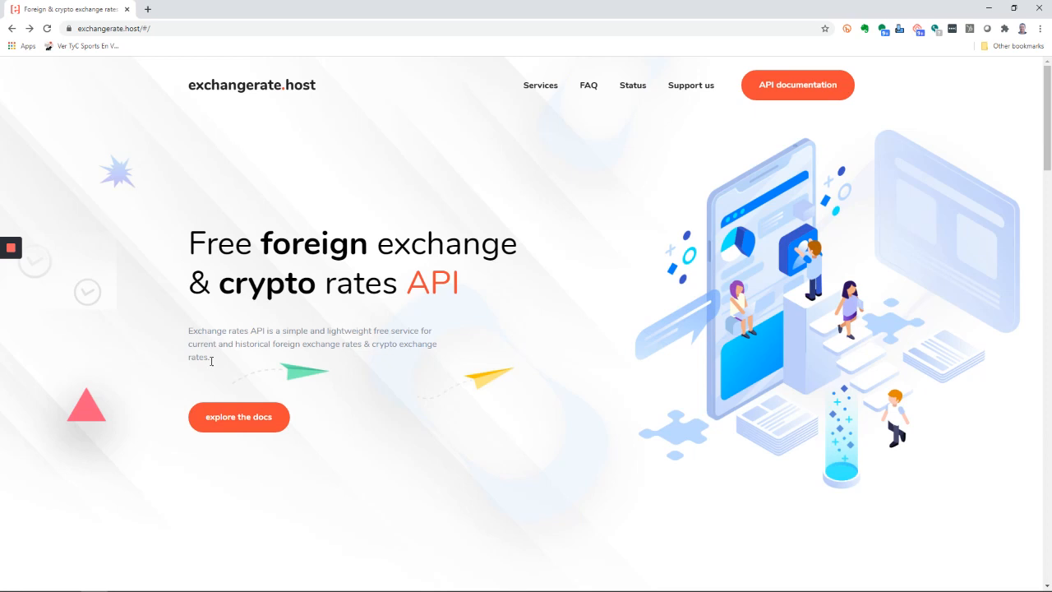
Copy the Time-Series data example URL from the exchangerate.host API documentation and switch to the Power Query Editor
left_click(244, 419)
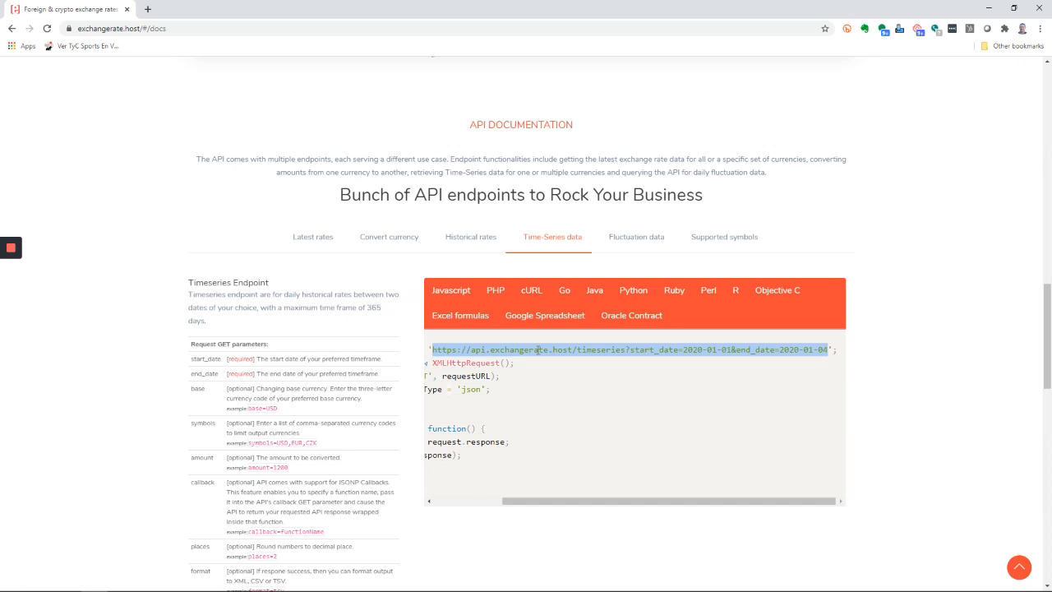
key("alt+Tab")
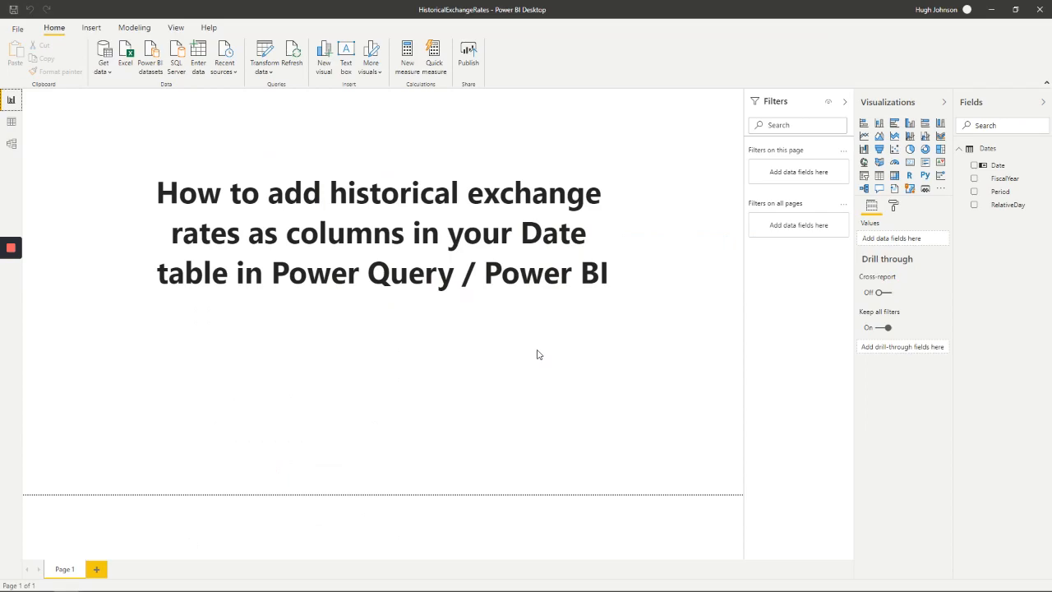
key("alt+Tab")
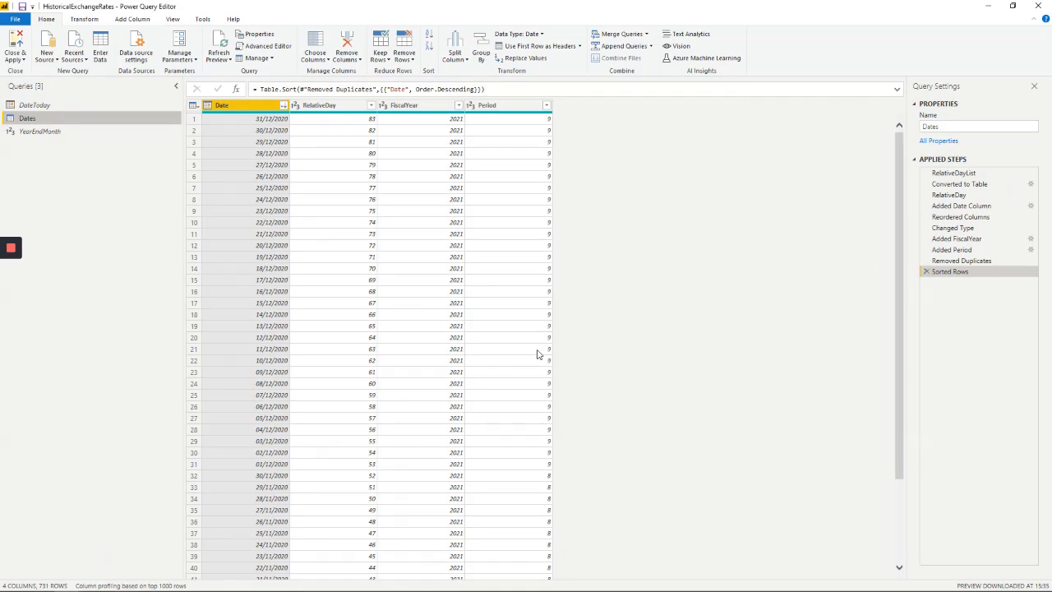
Create a blank query and enter a Web.Contents formula containing the copied timeseries URL
left_click(47, 58)
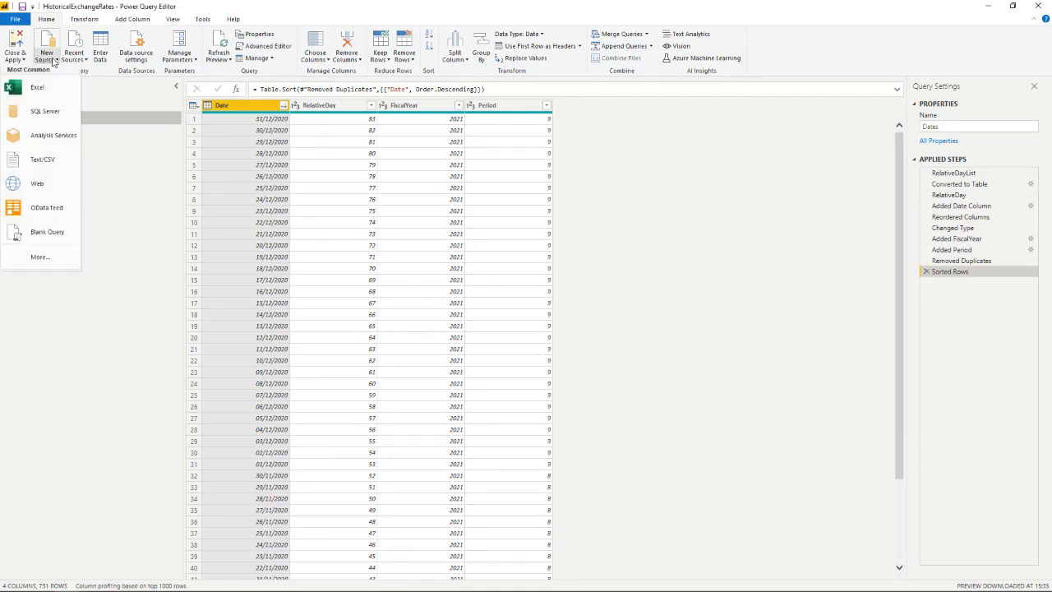
left_click(43, 233)
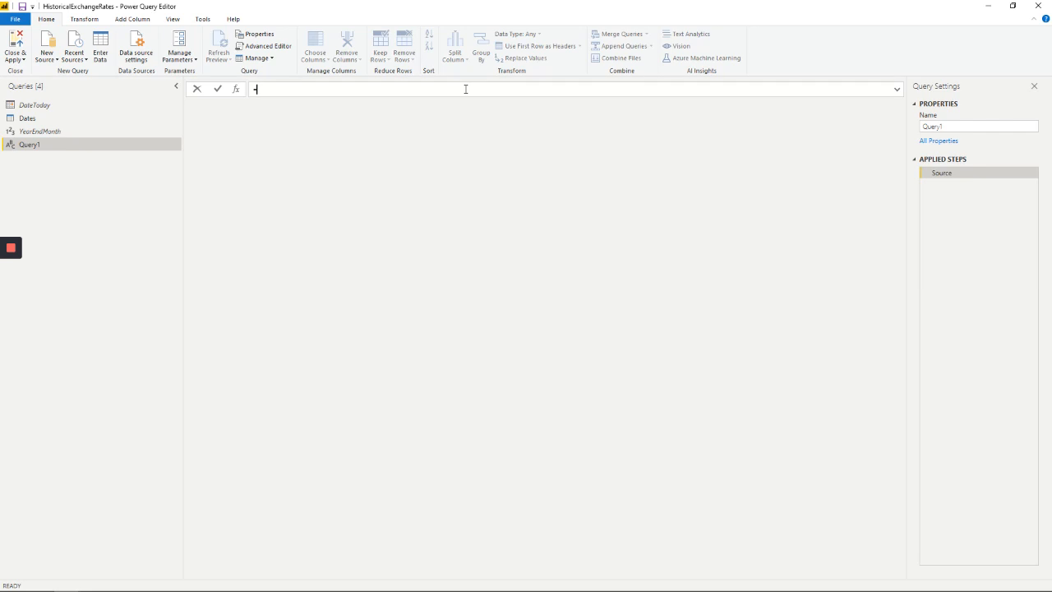
type("W")
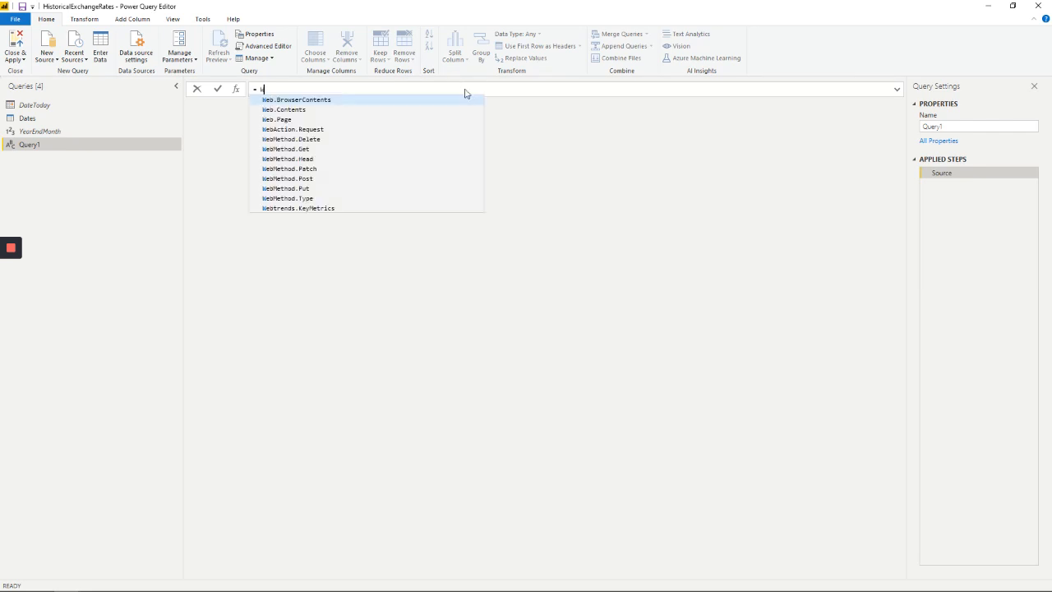
type("eb.Cont")
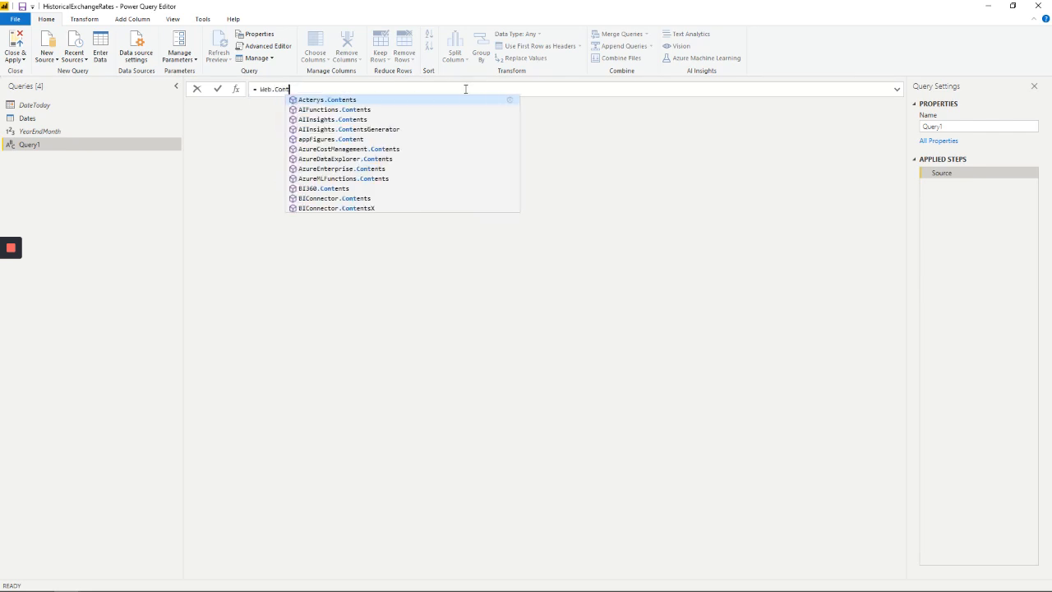
type("ents")
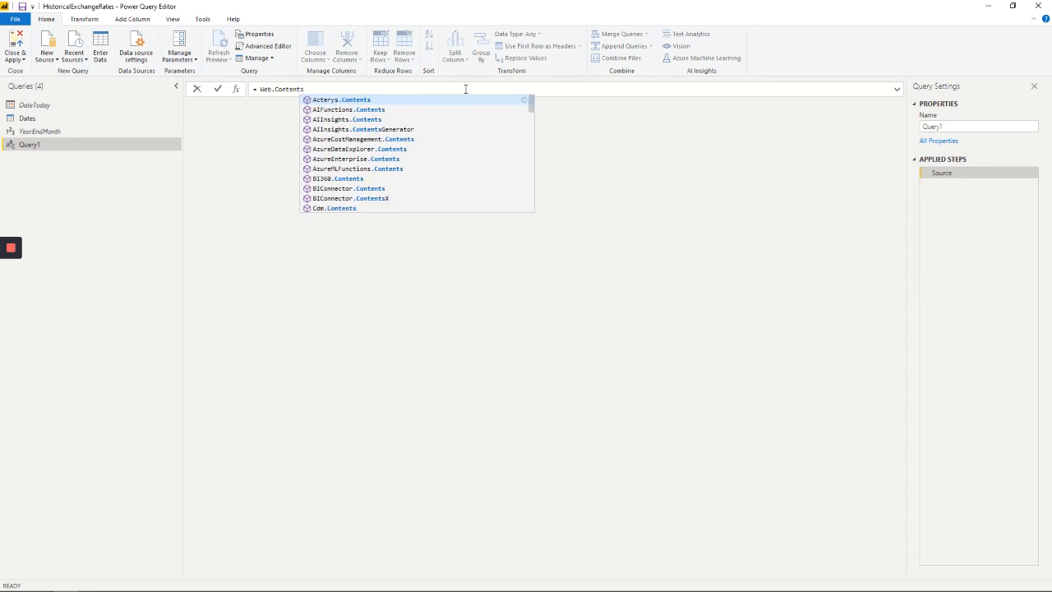
type("(")
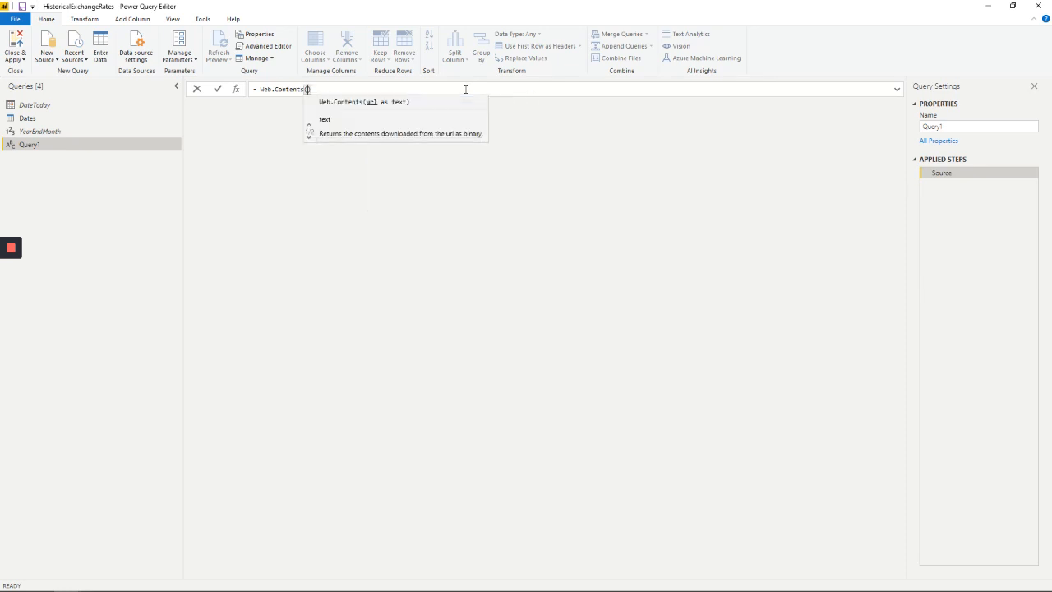
type("https://api.exchangerate.host/timeseries?start_date=2020-01-01&end_date=2020-01-04")
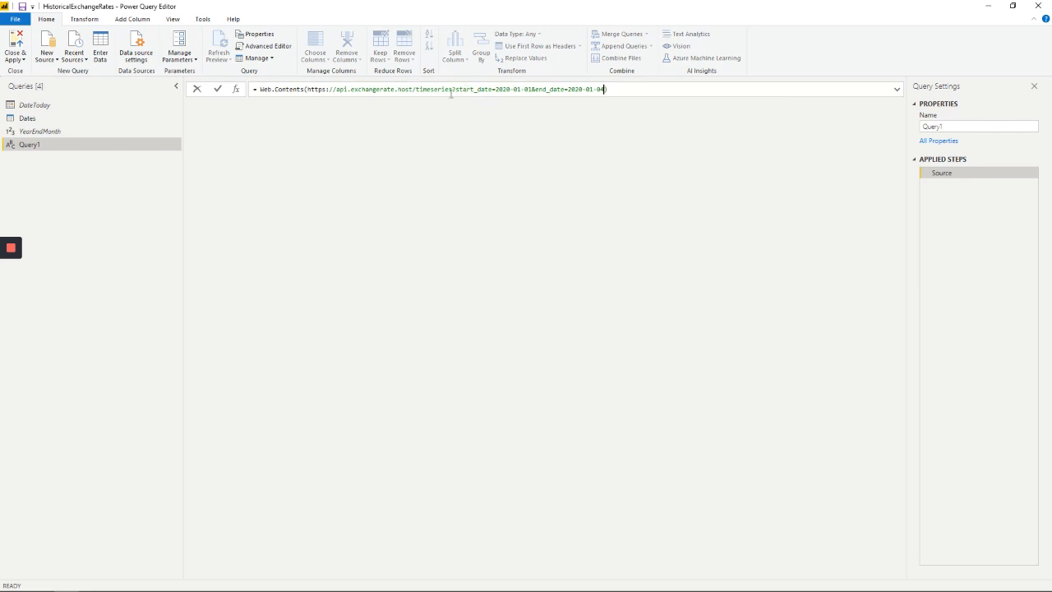
Enclose the URL inside Web.Contents in double quotation marks and commit the formula to load the API response
left_click(307, 89)
type("\"")
key("End")
type("\"")
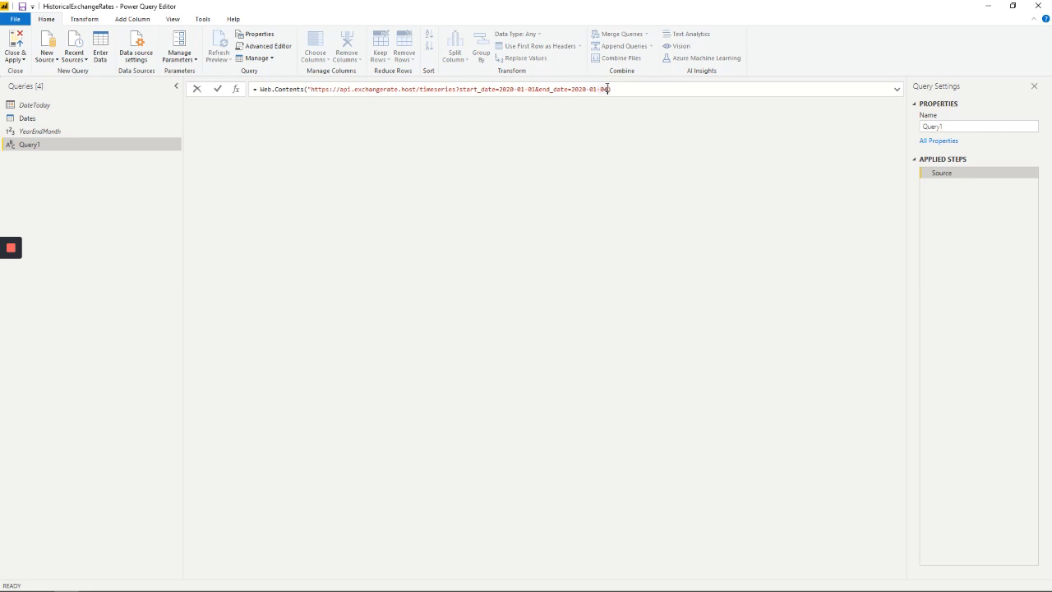
left_click(609, 89)
left_click(218, 88)
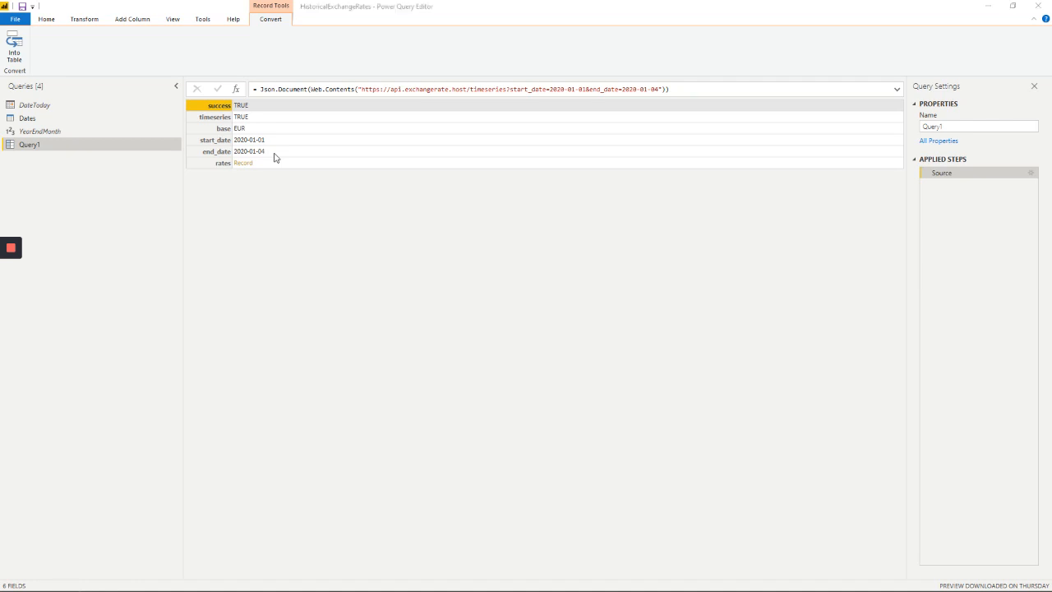
Check the timeseries parameters in the browser documentation and set the query URL's start_date to 2019-01-01 and end_date to 2019-12-31
key("alt+Tab")
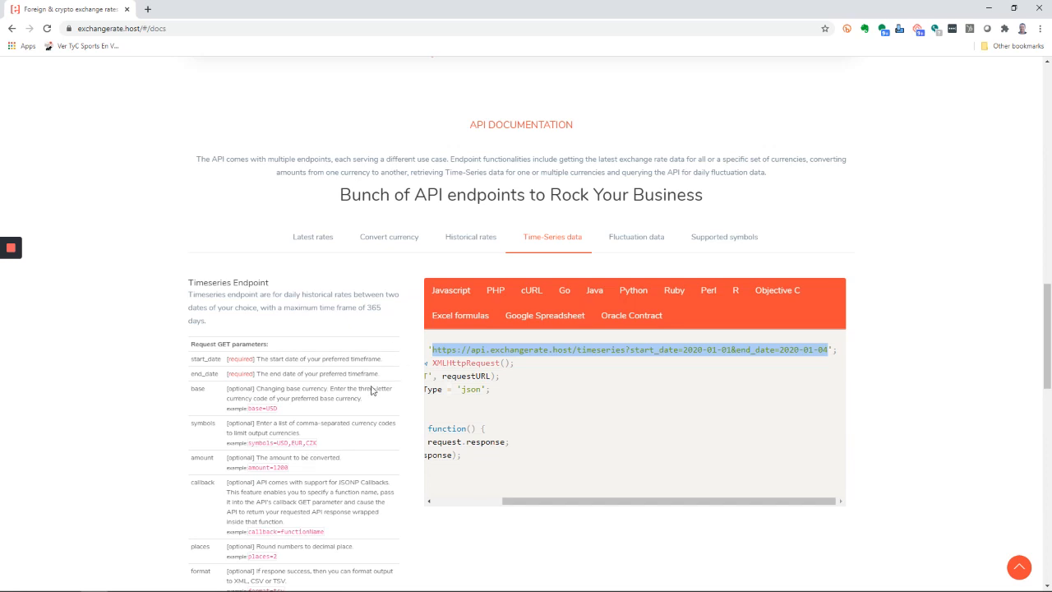
key("alt+Tab")
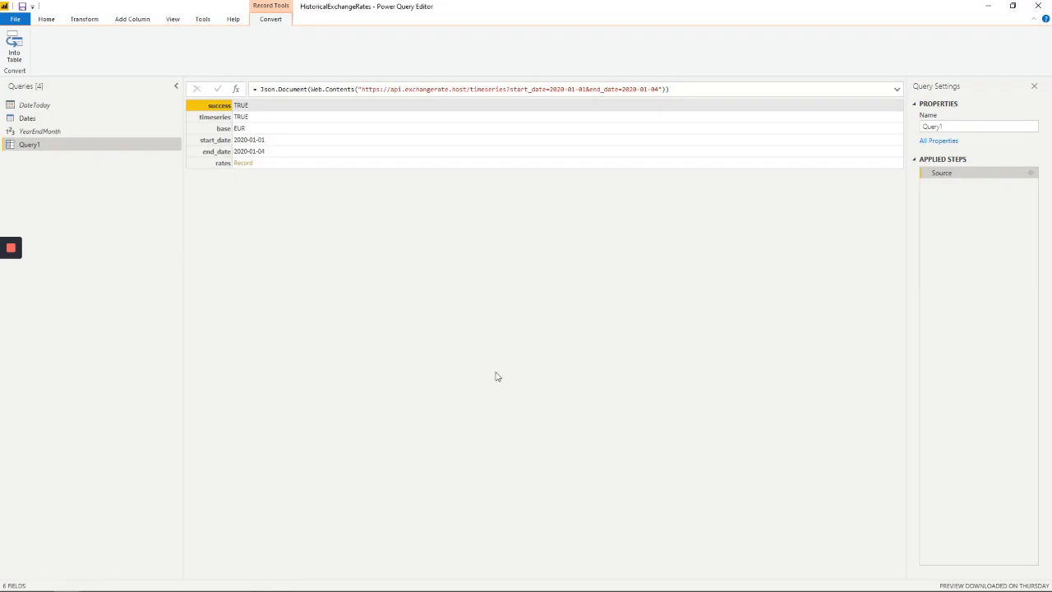
double_click(557, 88)
type("2019")
double_click(632, 89)
type("2019")
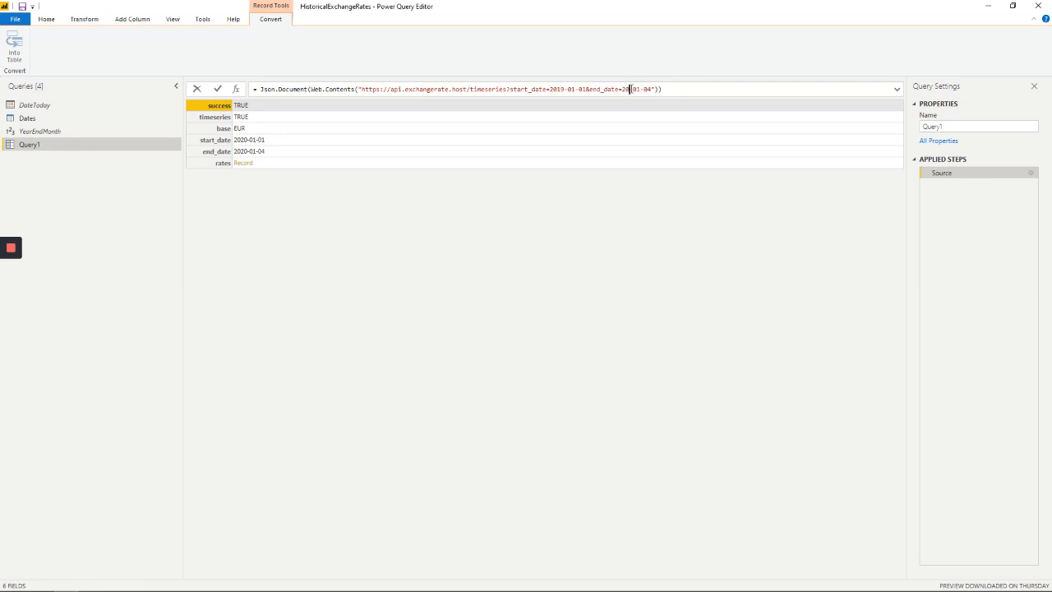
double_click(644, 89)
type("12")
double_click(655, 89)
type("31")
Append &base=GBP&symbols=USD,EUR to the query URL after the end date and commit the formula
type("&base=GBP&symbols=USD,")
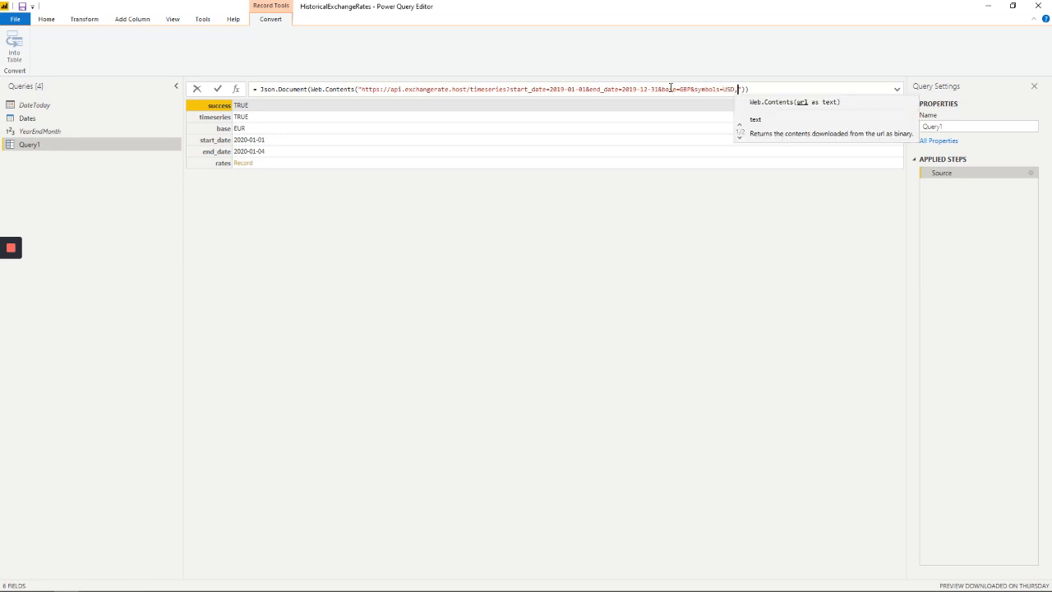
type("EUR")
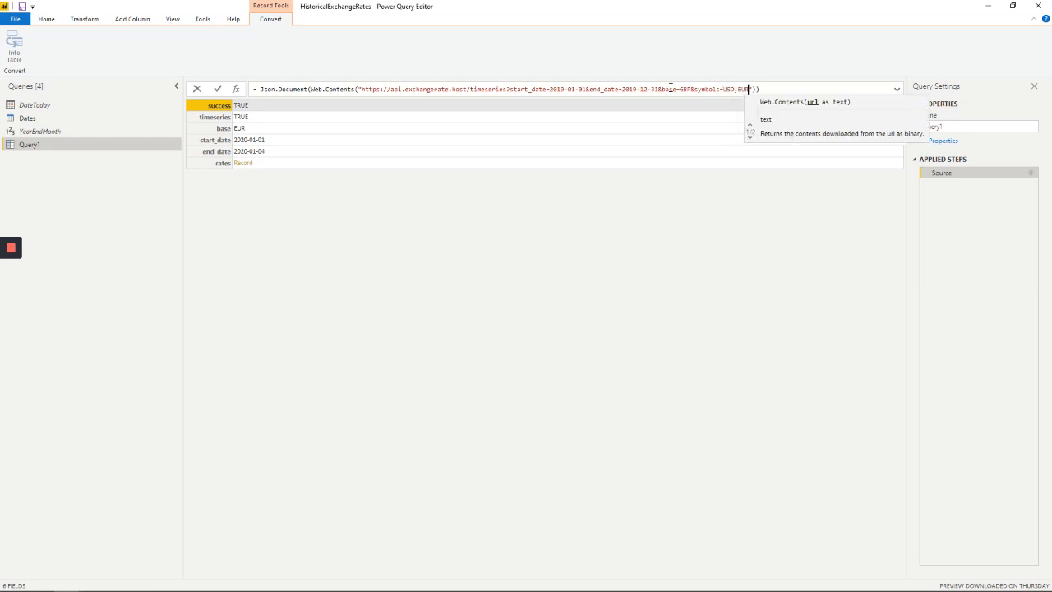
left_click(219, 90)
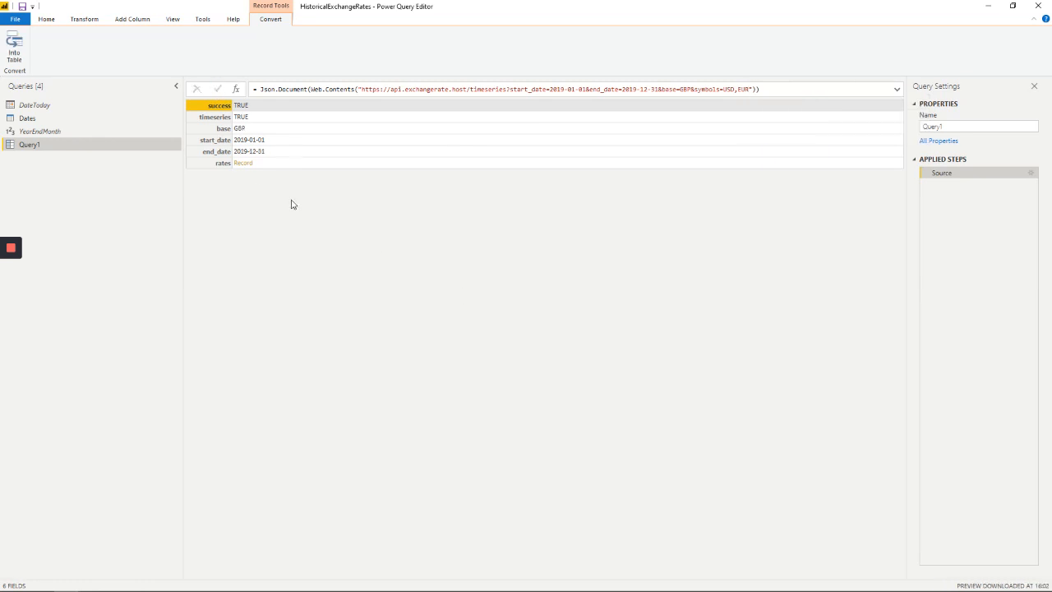
Convert the rates record into a table and expand its Value column into USD and EUR, using the original column name as prefix
left_click(242, 163)
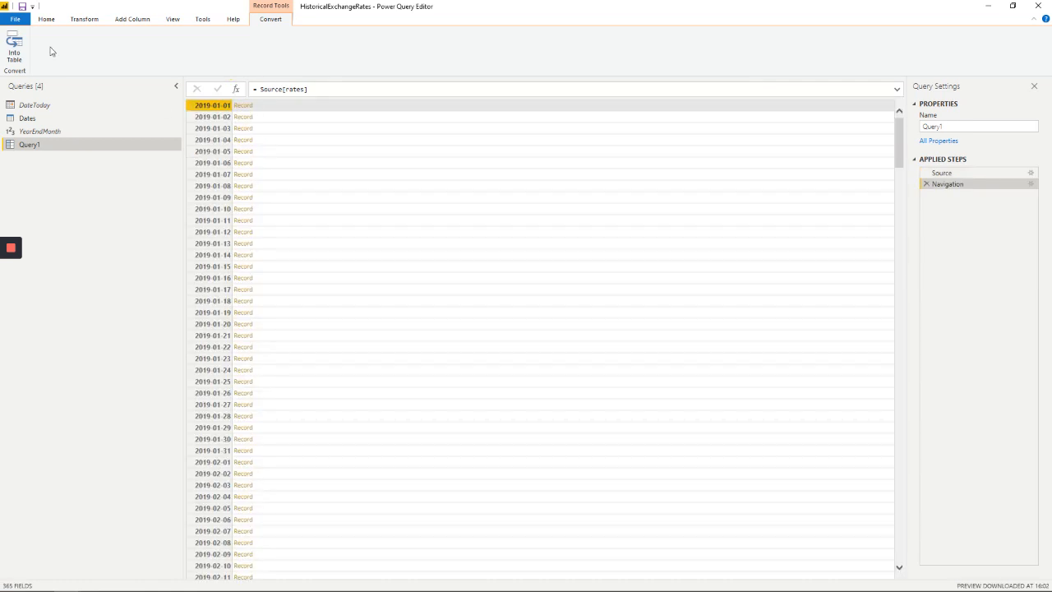
left_click(14, 46)
left_click(15, 45)
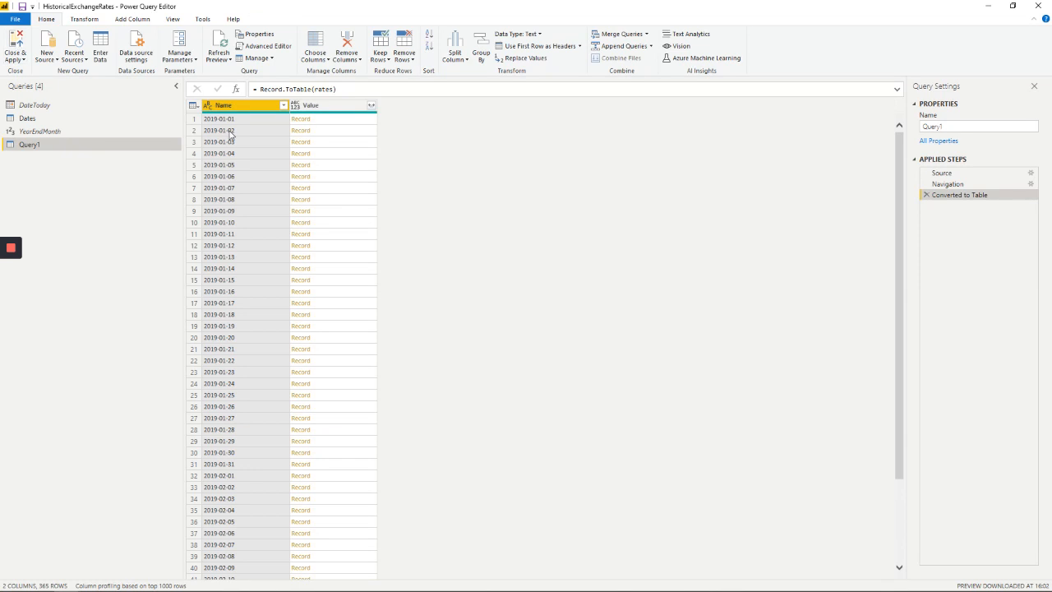
left_click(371, 106)
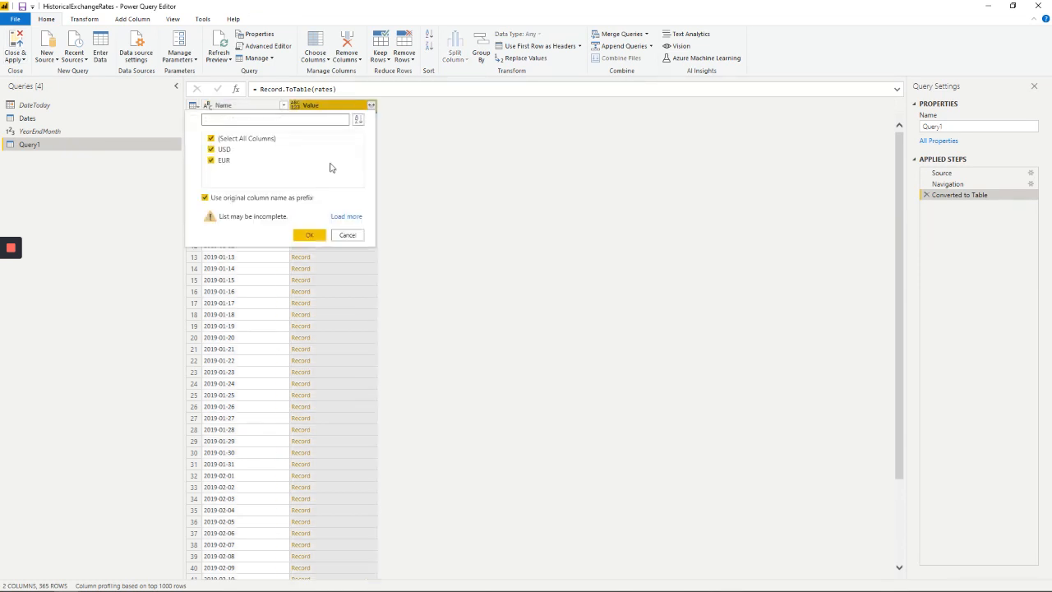
left_click(309, 235)
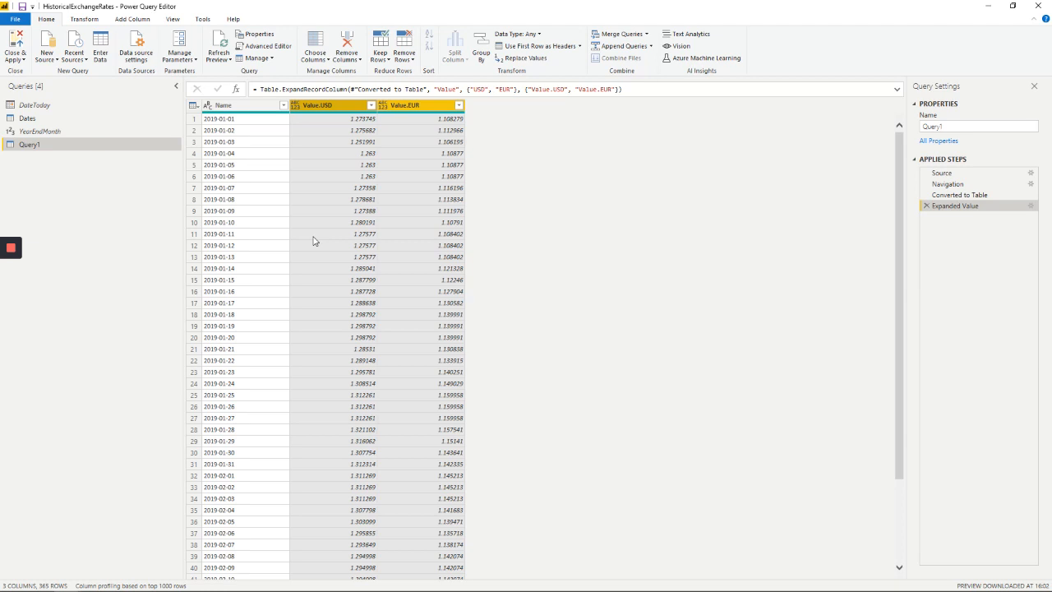
Start a new custom column on the expanded rates table and name it USD
left_click(131, 19)
left_click(58, 44)
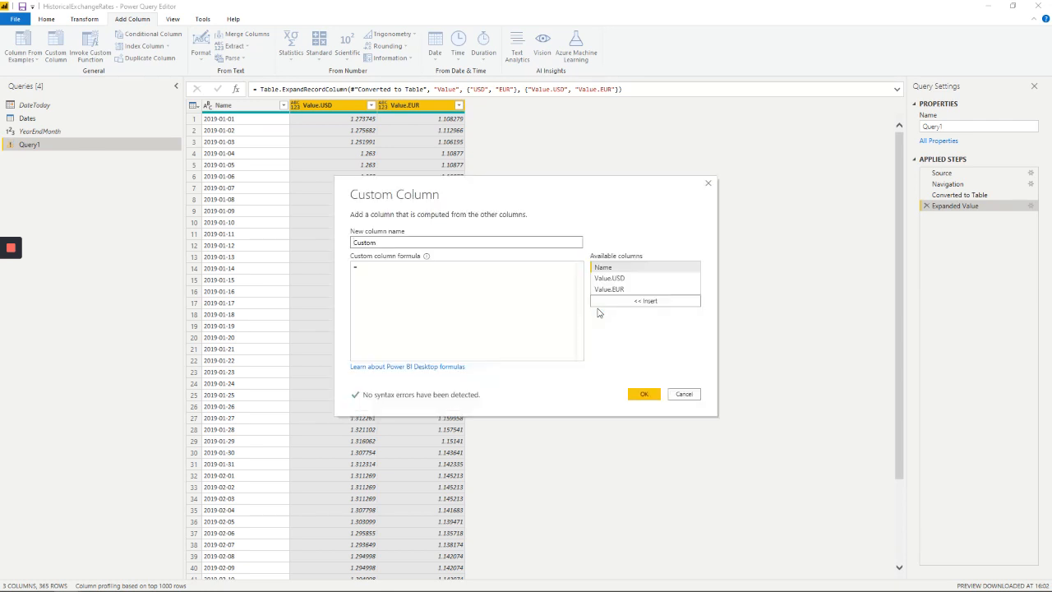
double_click(366, 242)
type("USD")
Set the custom column formula to Number.Round([Value.USD],2) and add the column
left_click(384, 268)
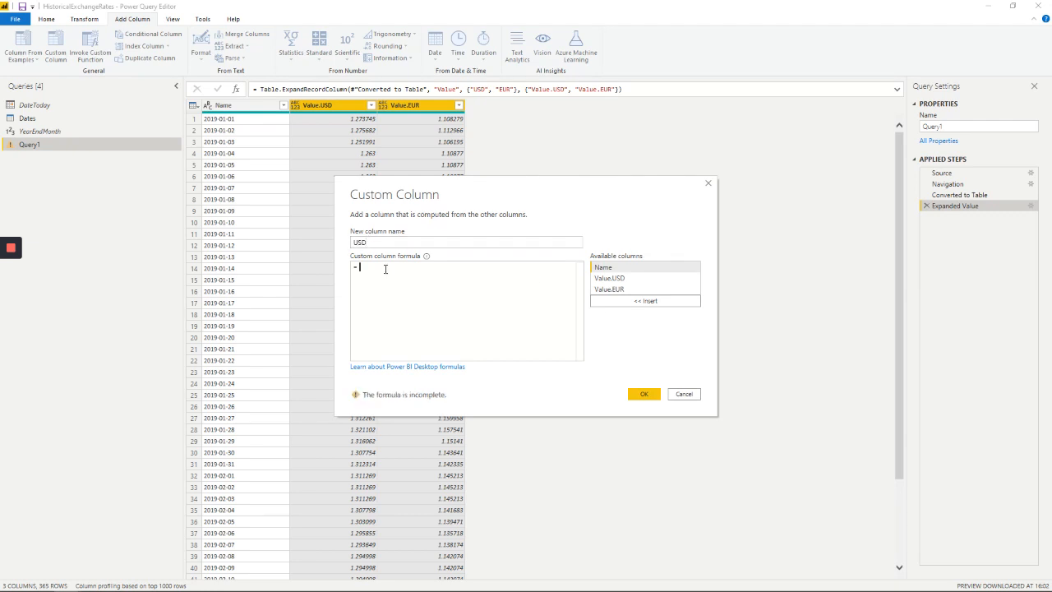
type("Numb")
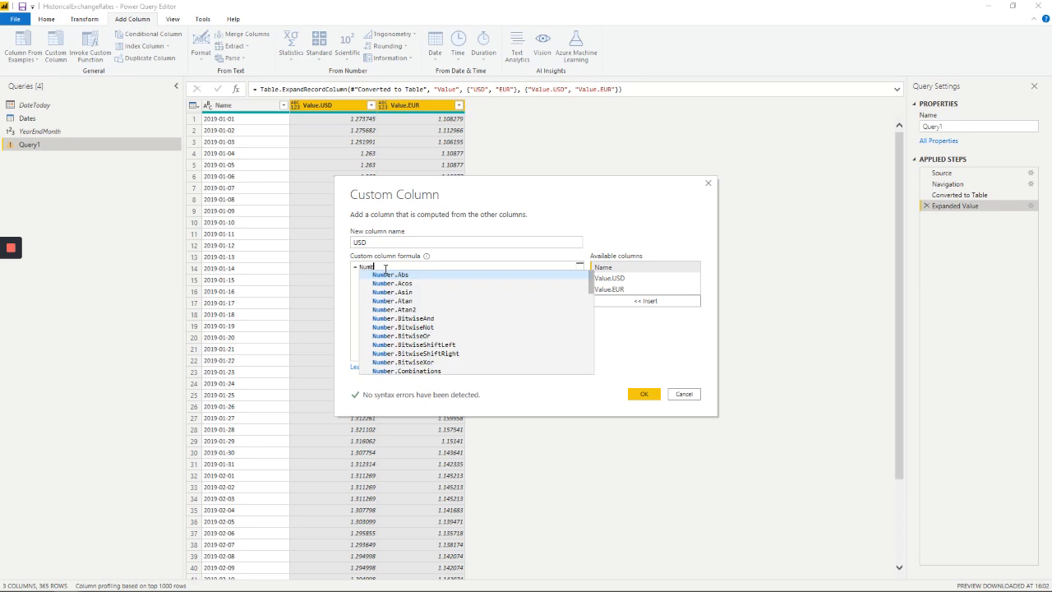
type("er.Rou")
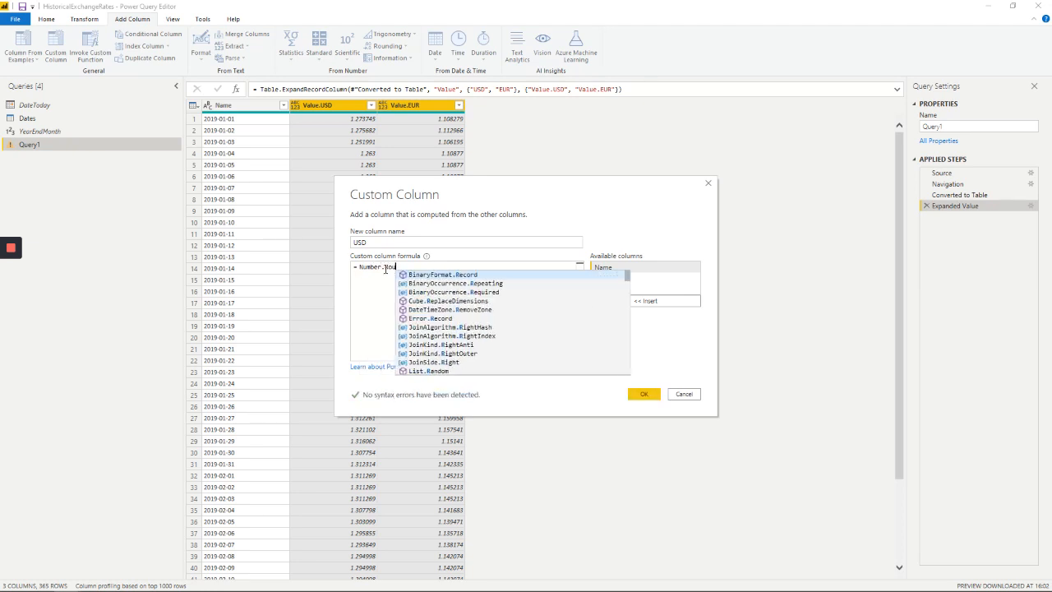
type("nd(")
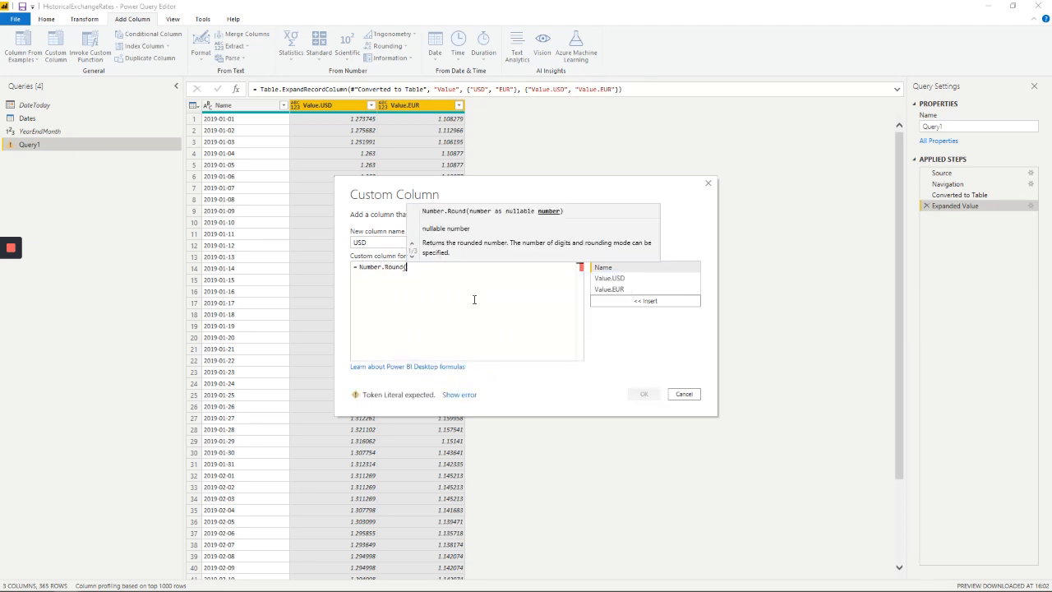
double_click(610, 279)
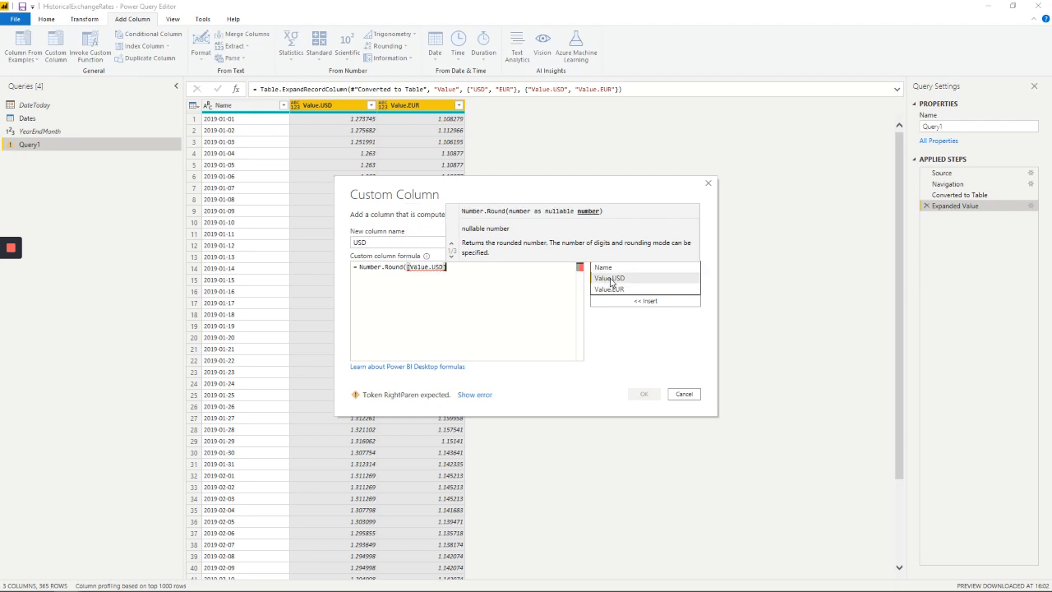
type(",2")
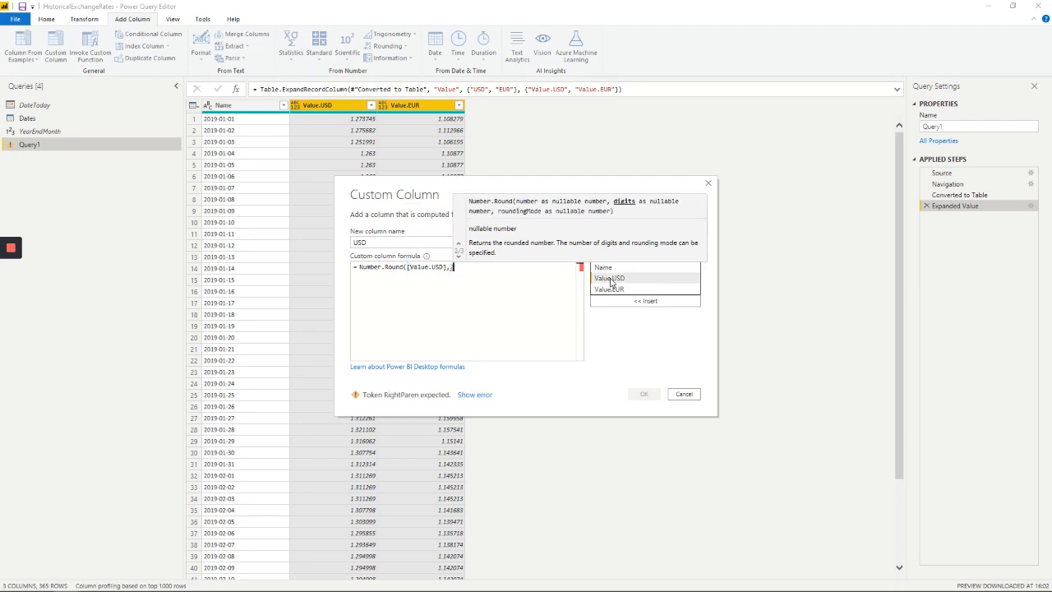
type(")")
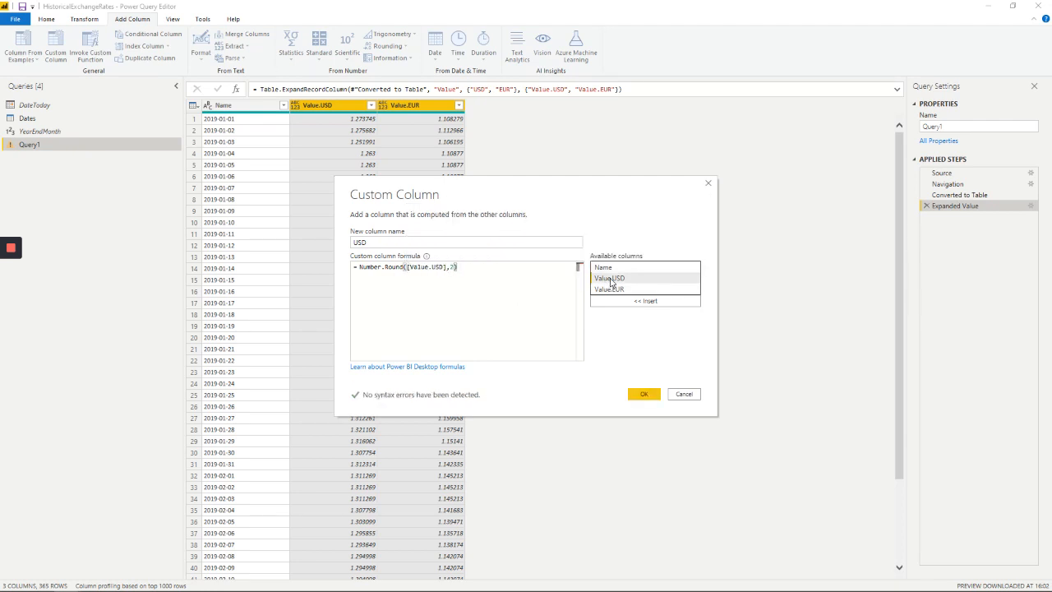
left_click_drag(475, 270, 360, 267)
key("ctrl+c")
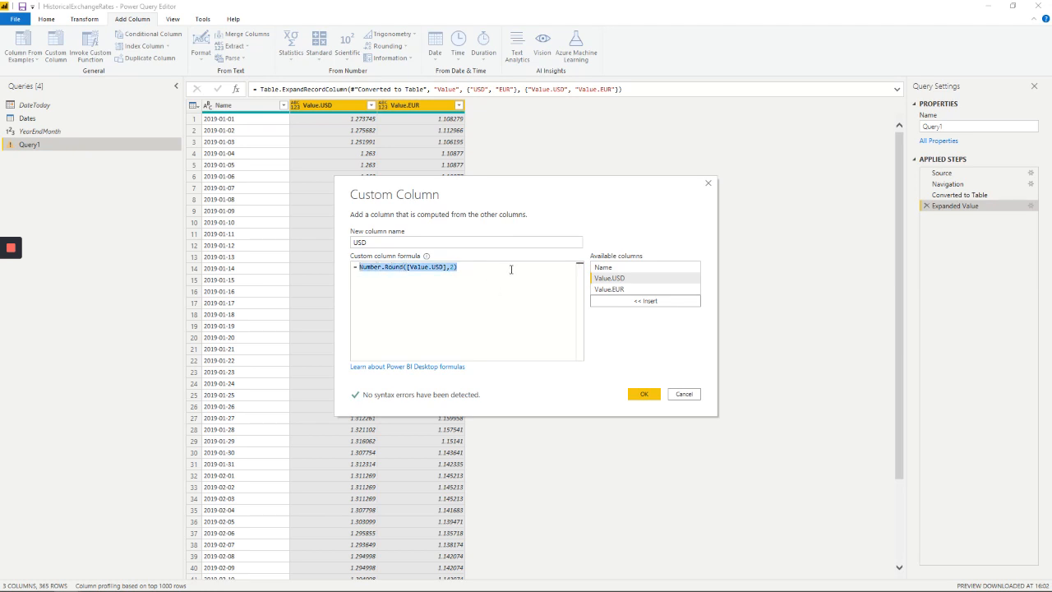
left_click(576, 267)
left_click(643, 394)
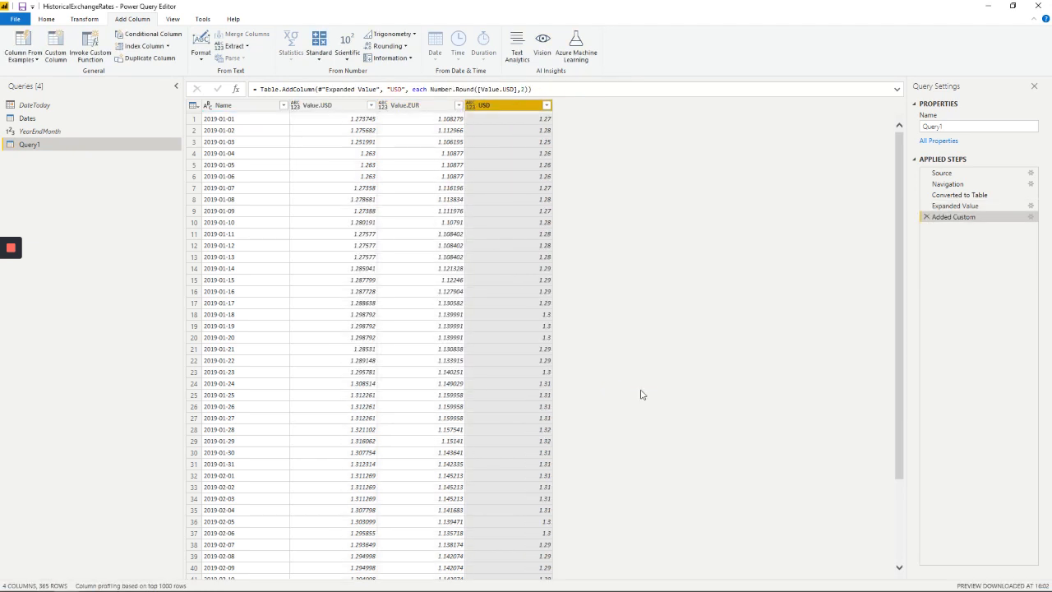
Add type number as the column type argument in the USD column's Table.AddColumn formula and commit it
left_click(529, 88)
type(",t")
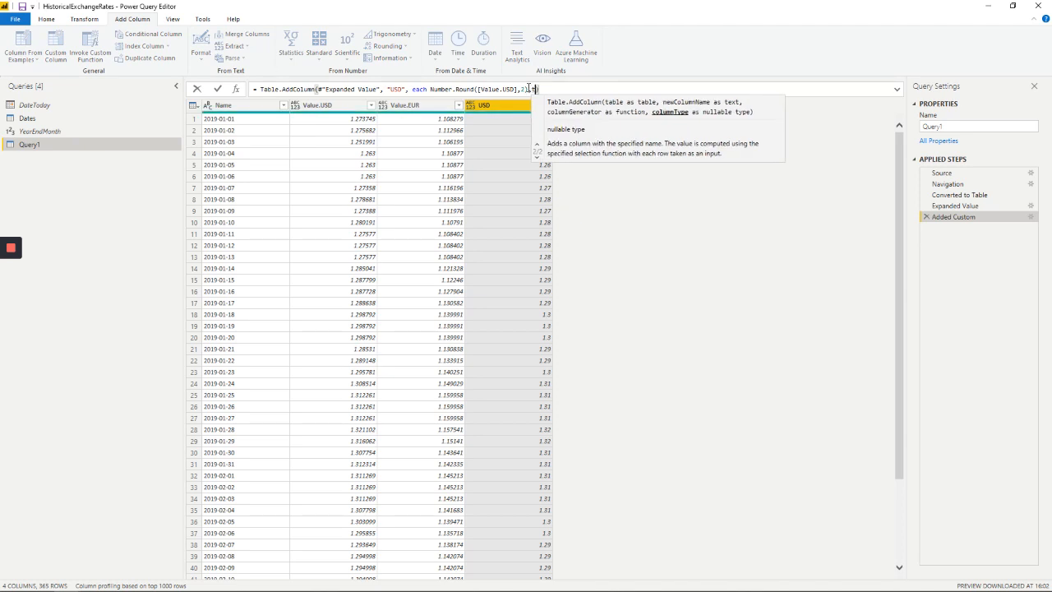
type("ype")
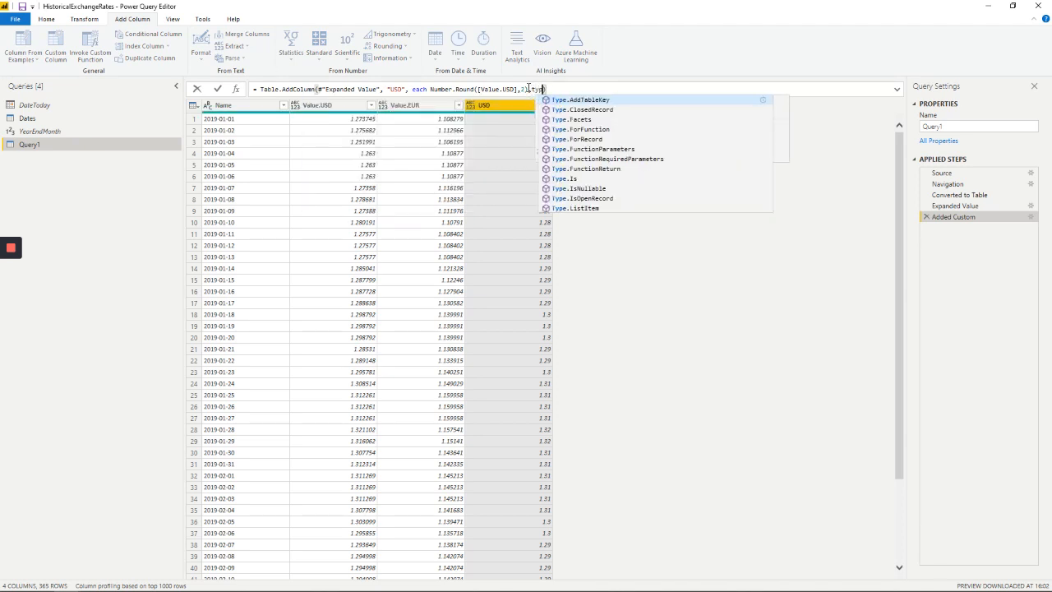
type(" number")
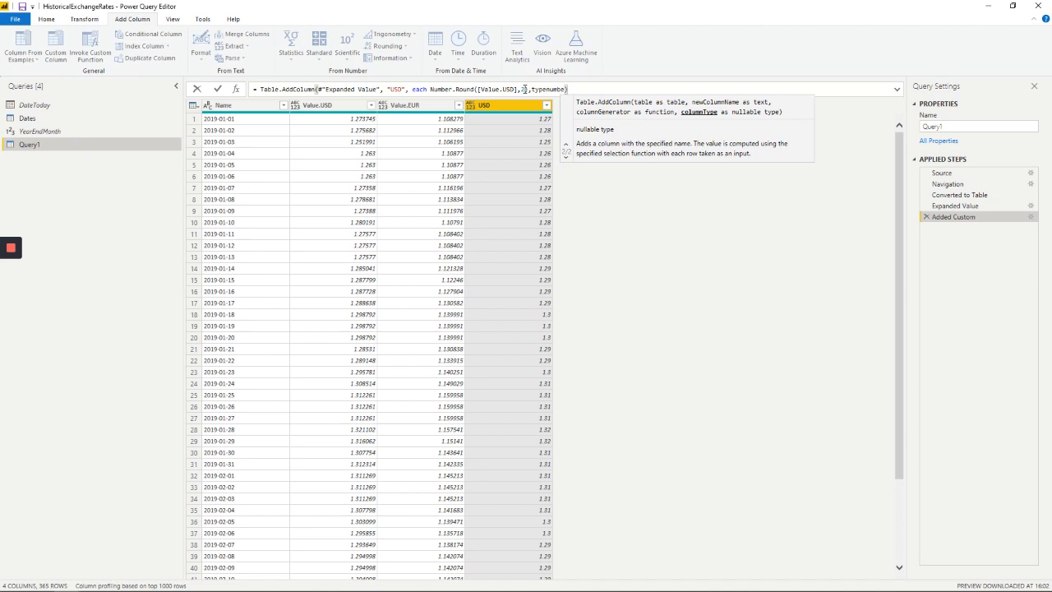
left_click(547, 89)
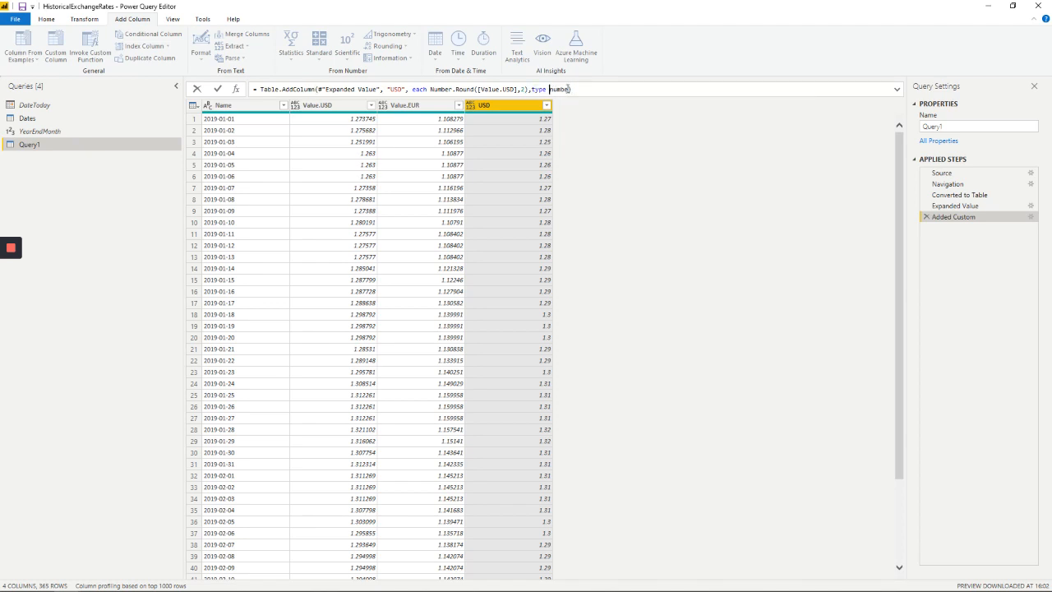
double_click(567, 89)
type("number")
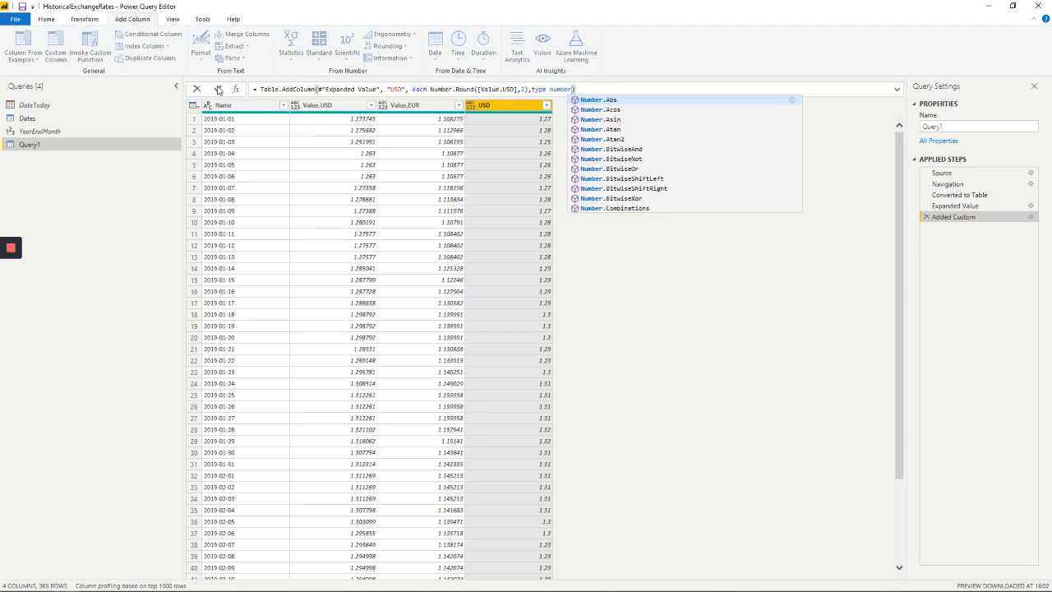
left_click(217, 89)
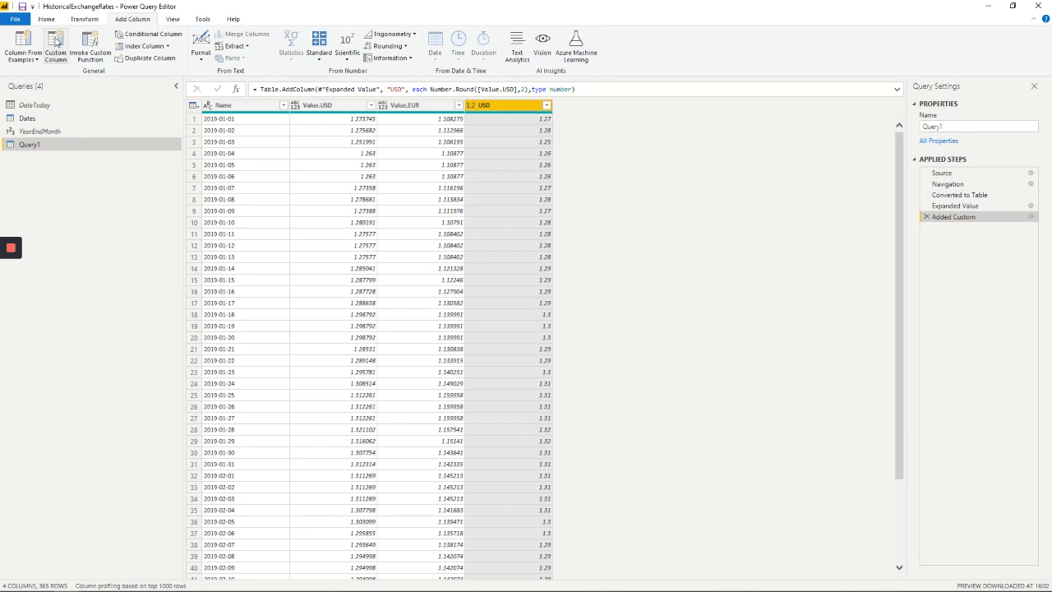
Add a custom column named EUR with the formula Number.Round([Value.EUR],2)
left_click(56, 41)
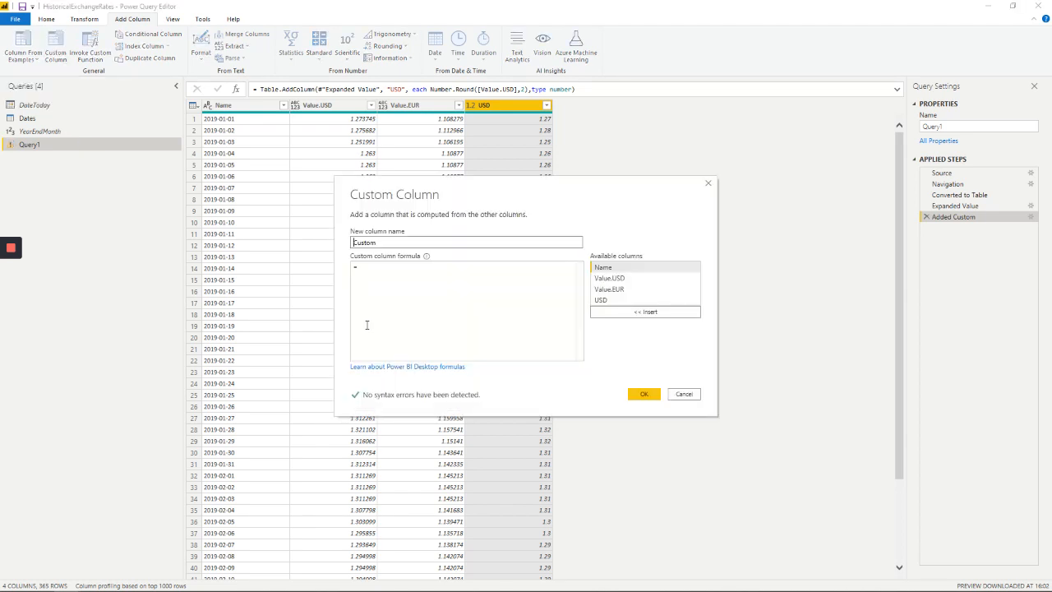
double_click(365, 242)
type("EUR")
left_click(384, 271)
key("ctrl+v")
double_click(437, 266)
type("EUR")
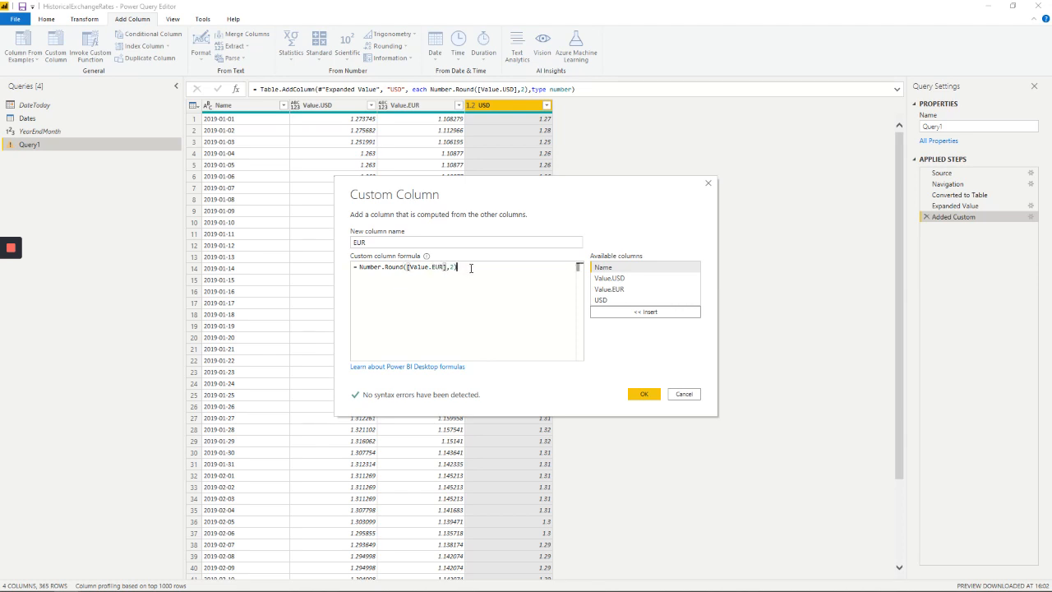
left_click(639, 395)
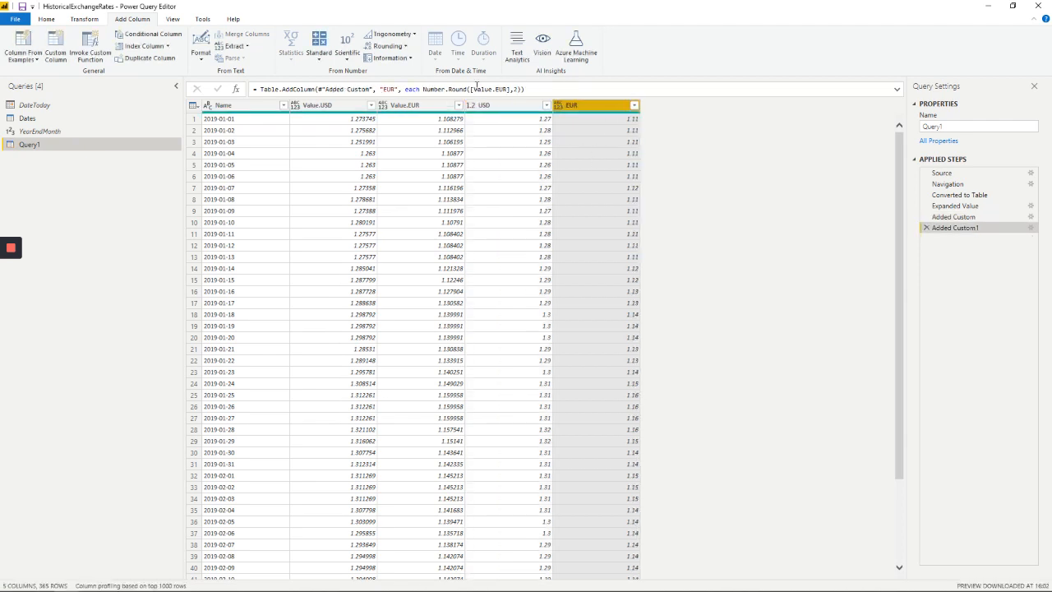
Add type number as the column type argument in the EUR column's Table.AddColumn formula and commit it
left_click(522, 88)
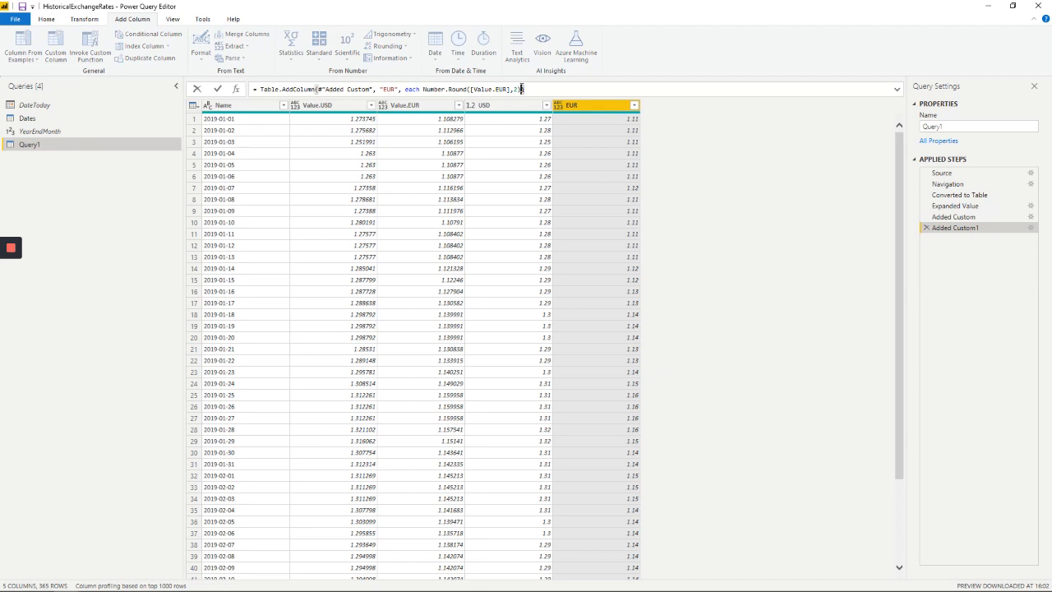
type(", t")
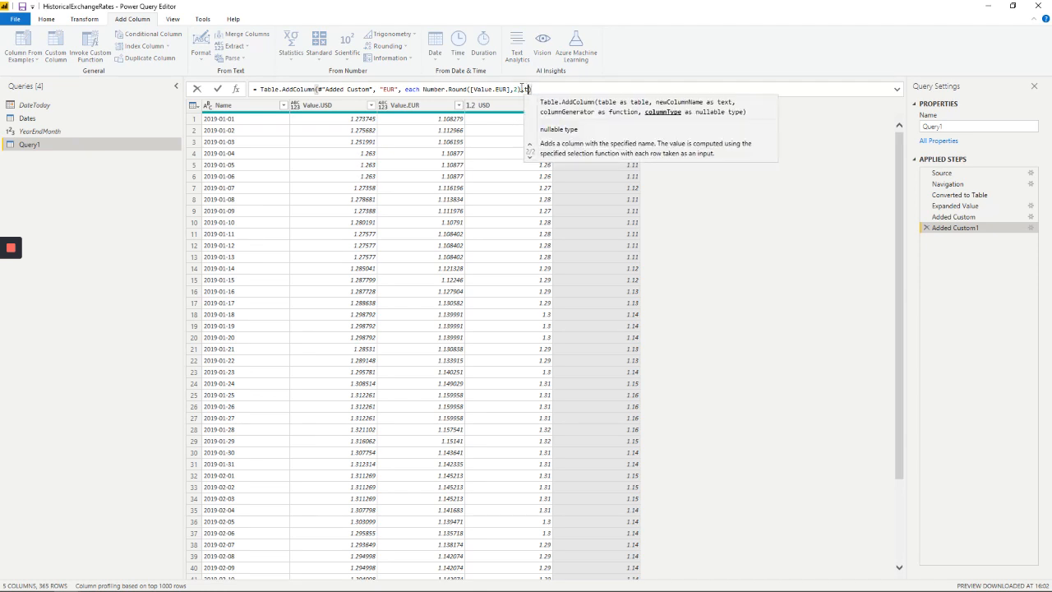
type("y")
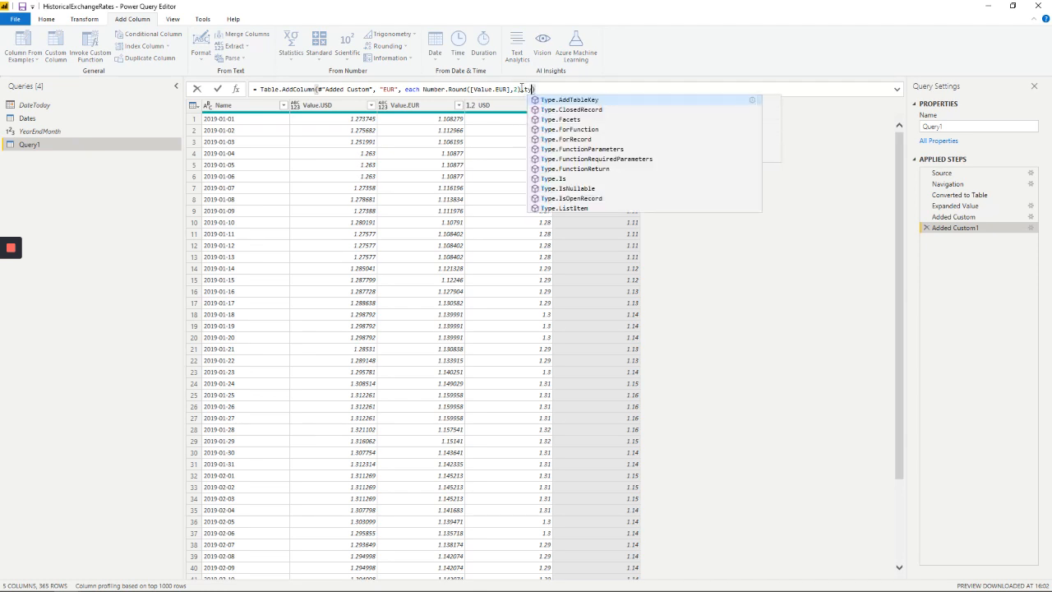
type("pe n")
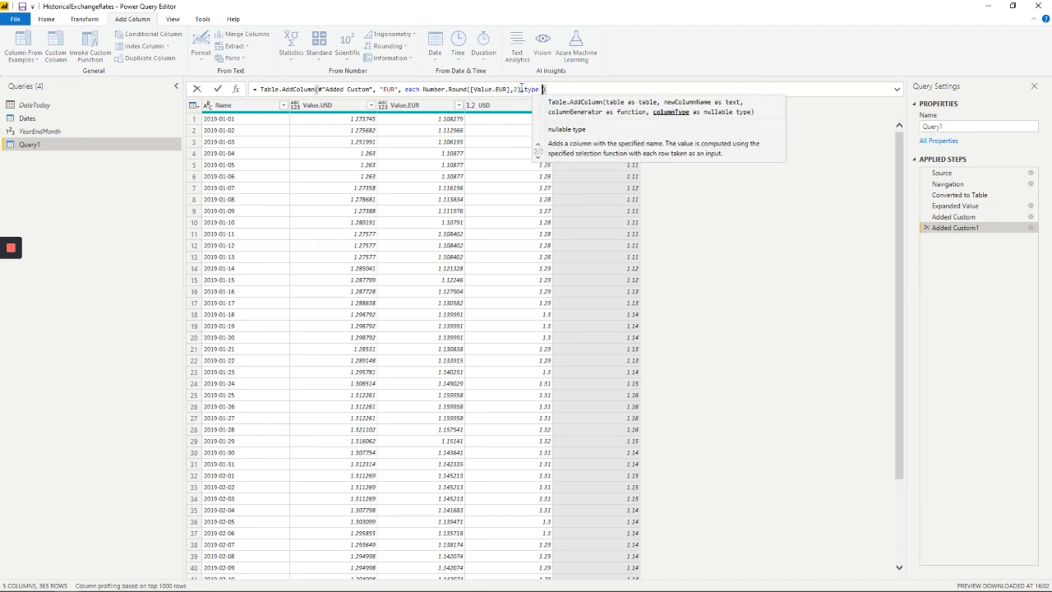
type("umber")
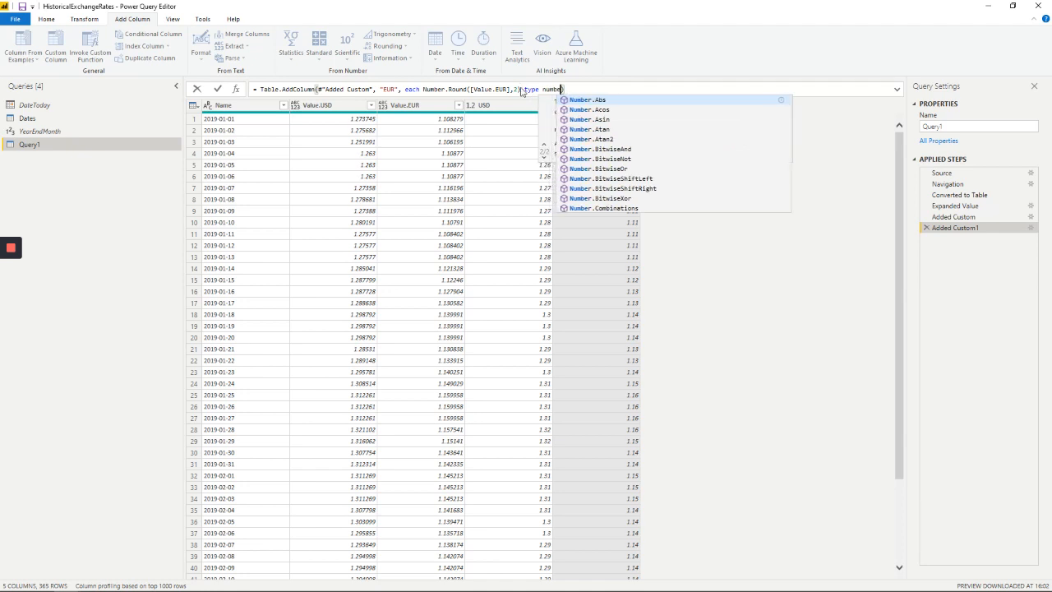
left_click(218, 89)
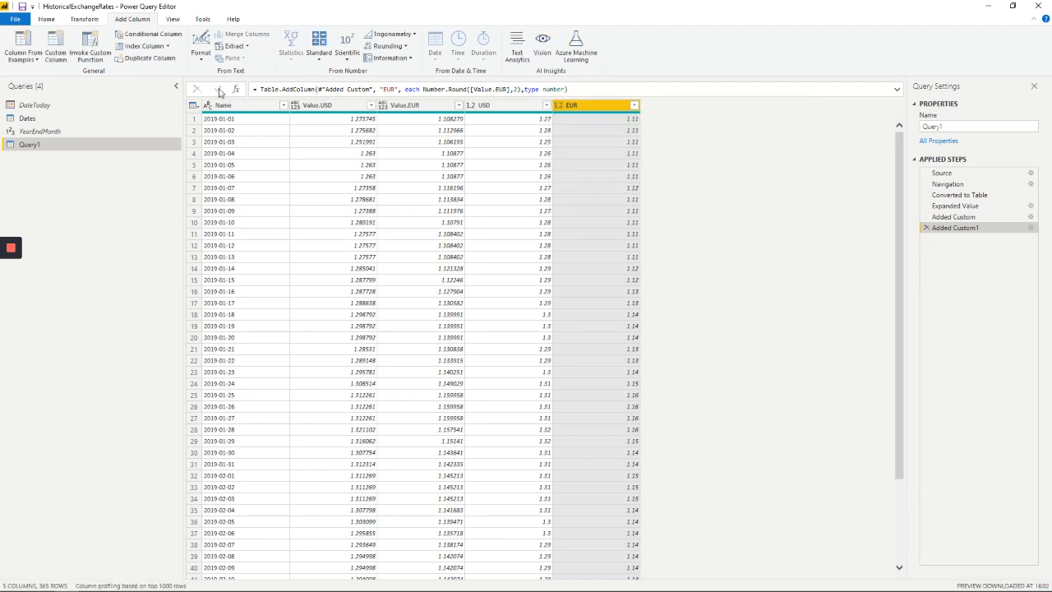
Remove the unrounded Value.USD and Value.EUR columns from the table
left_click(330, 107)
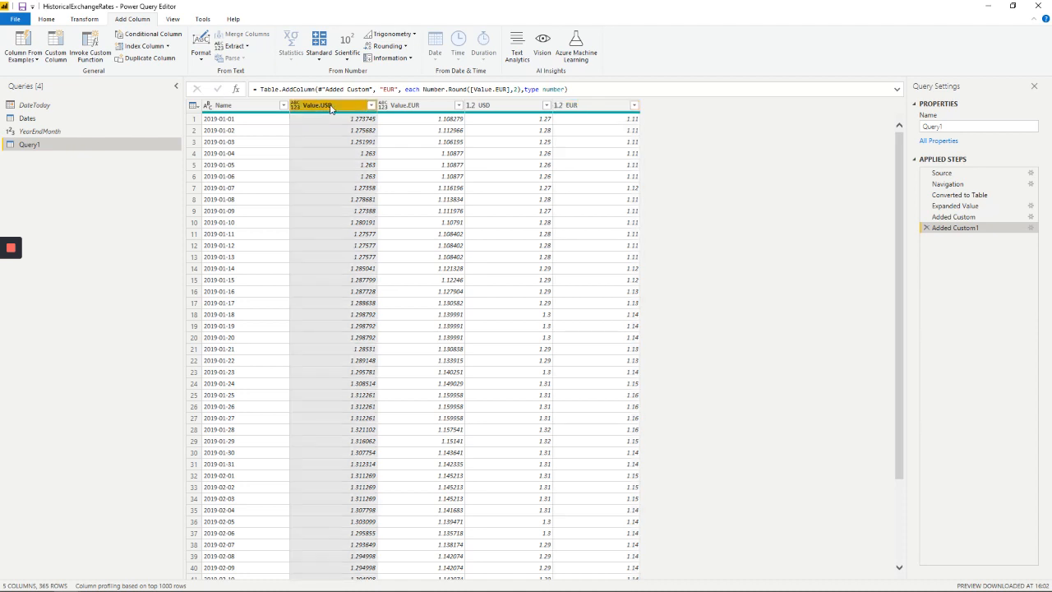
left_click(404, 109, "ctrl")
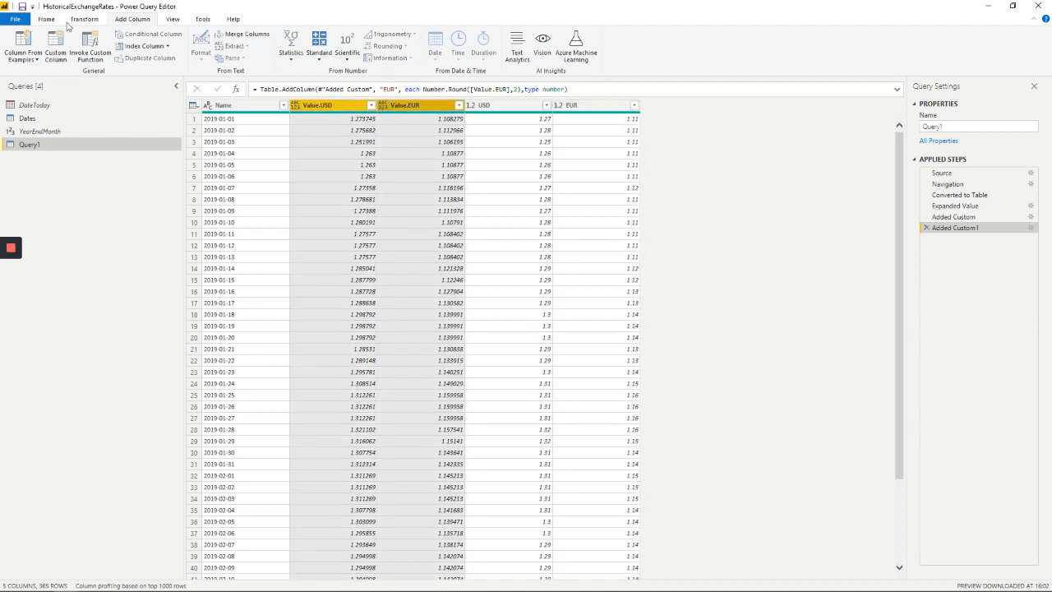
left_click(49, 20)
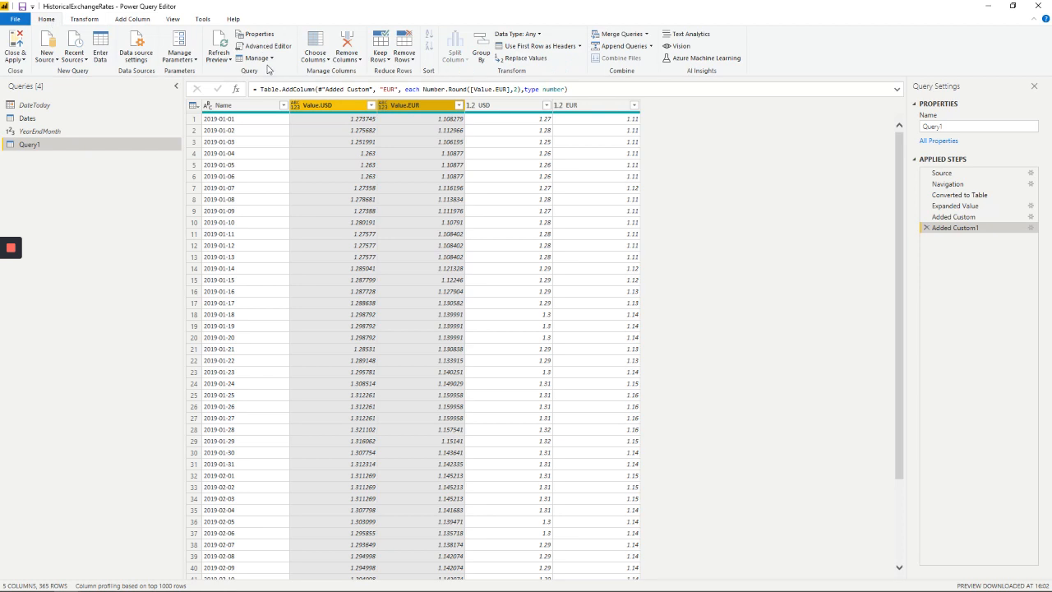
left_click(347, 45)
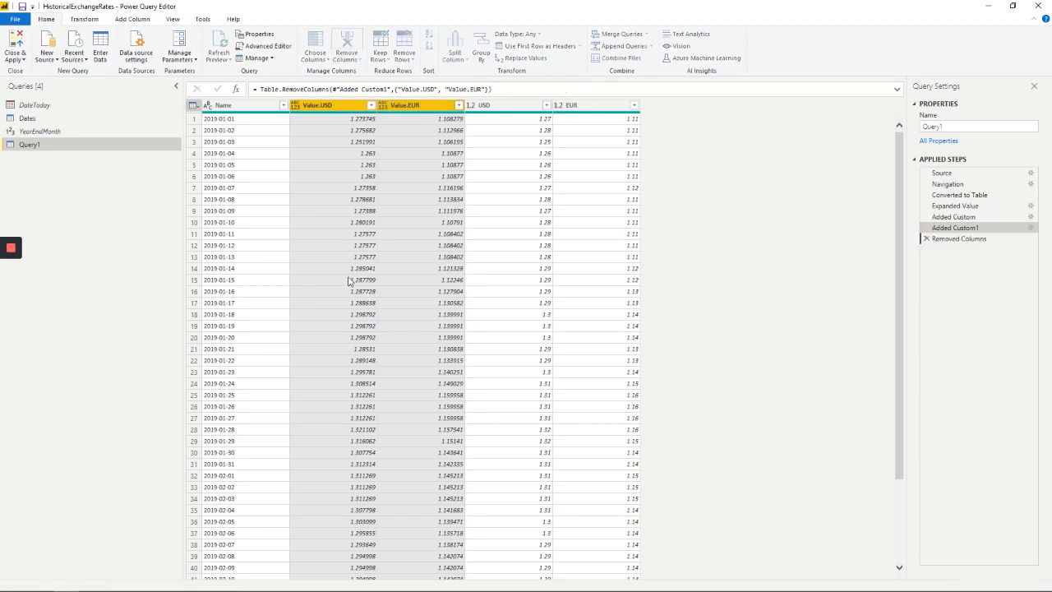
Change the Name column's data type to Date and rename the column Date
left_click(208, 108)
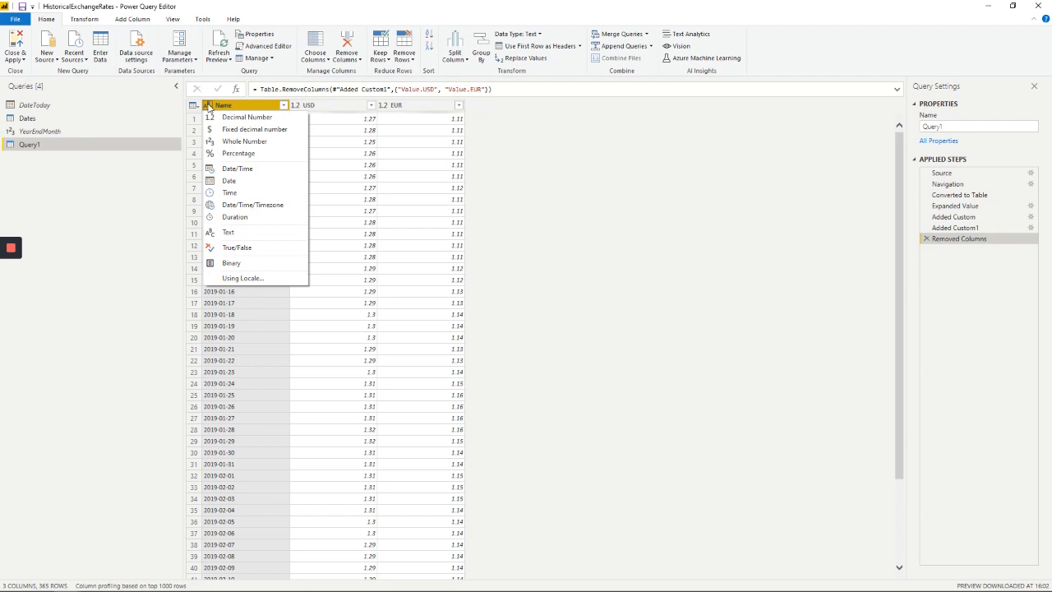
left_click(235, 180)
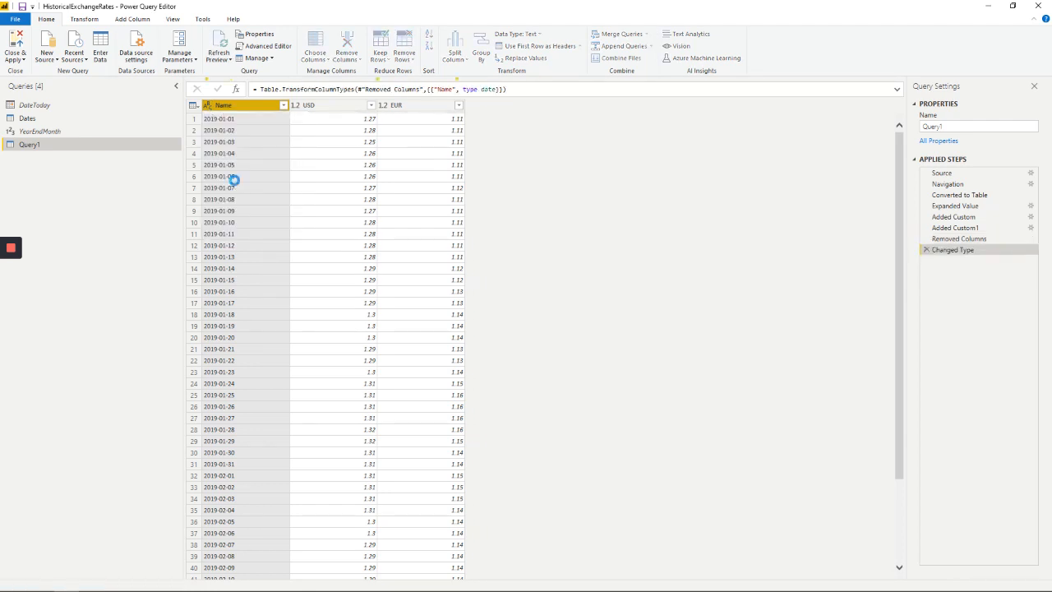
double_click(232, 106)
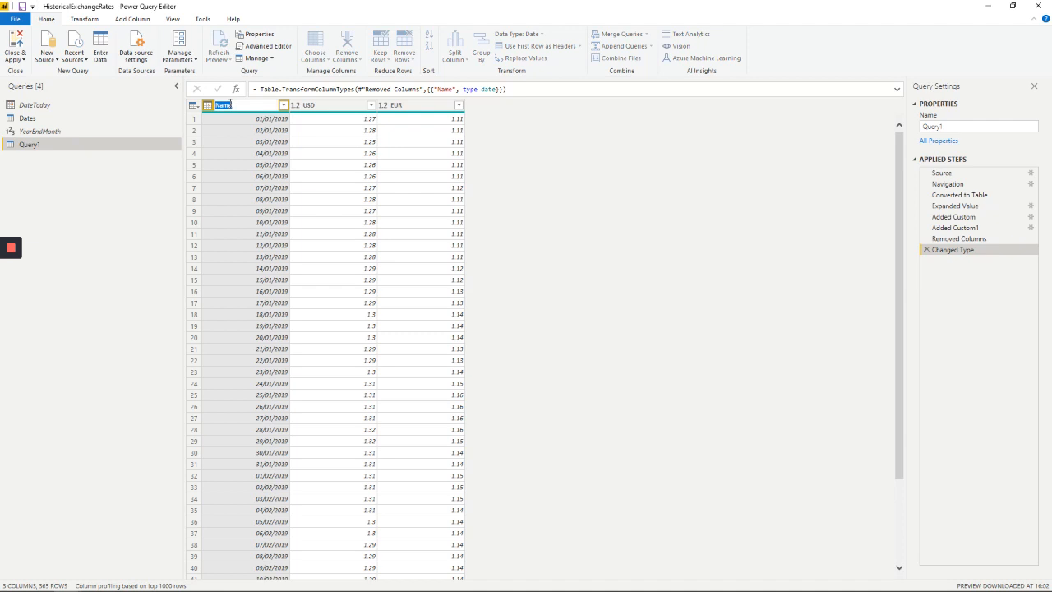
type("Date")
left_click(535, 160)
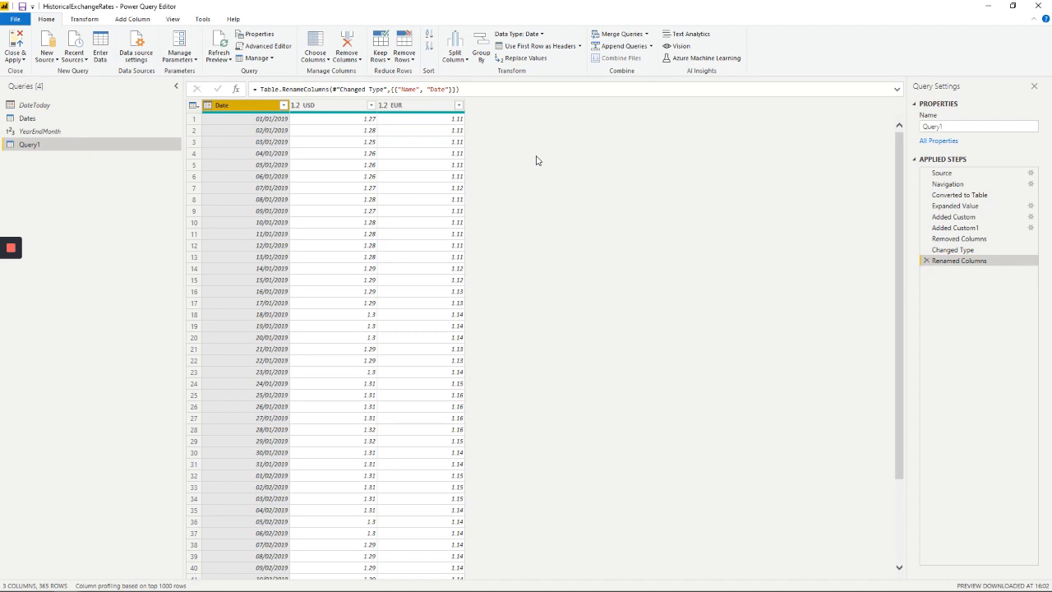
Rename the query Query1 as ExRates2019
left_click(931, 127)
type("Exch")
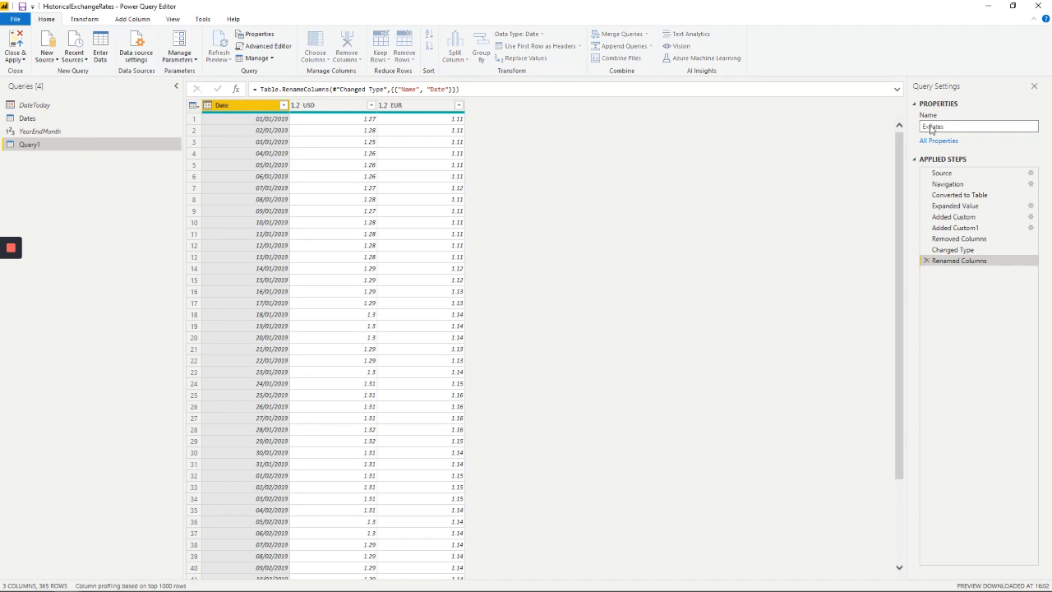
type("2019")
key("Return")
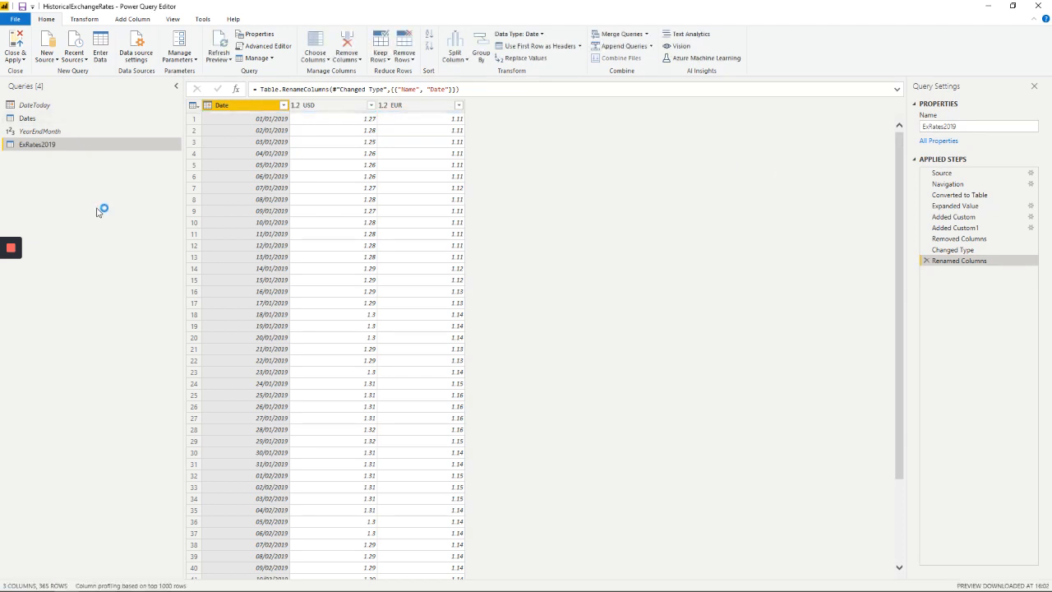
Duplicate the ExRates2019 query and rename the copy ExRates2020
right_click(99, 148)
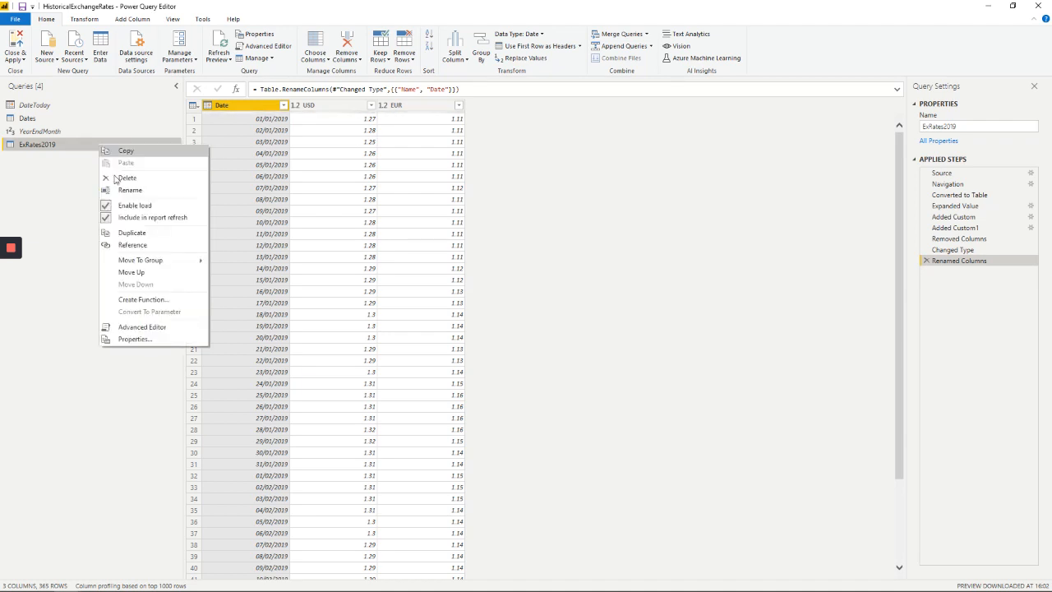
left_click(134, 233)
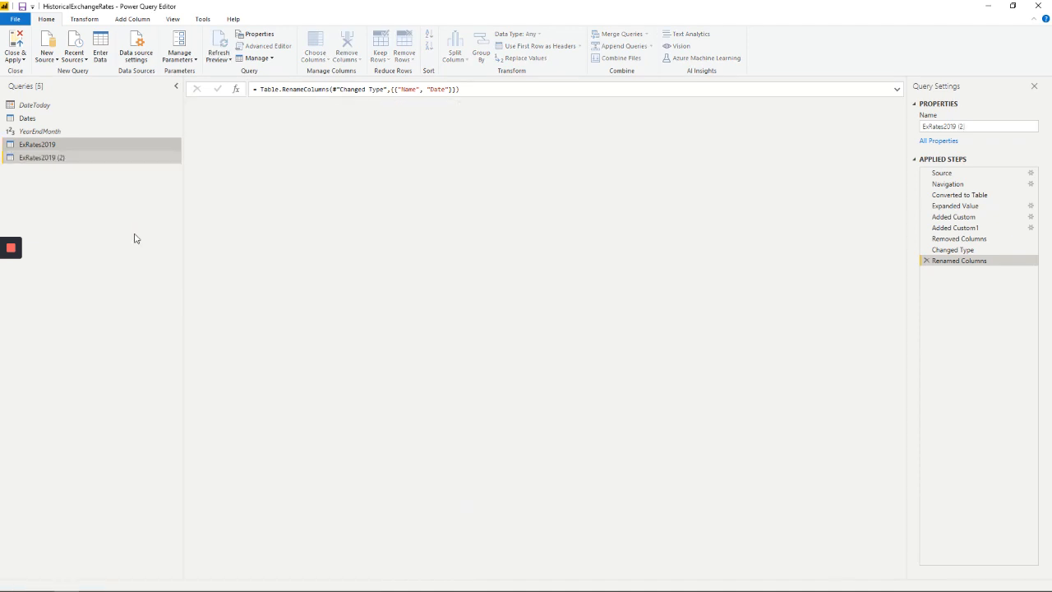
left_click(965, 128)
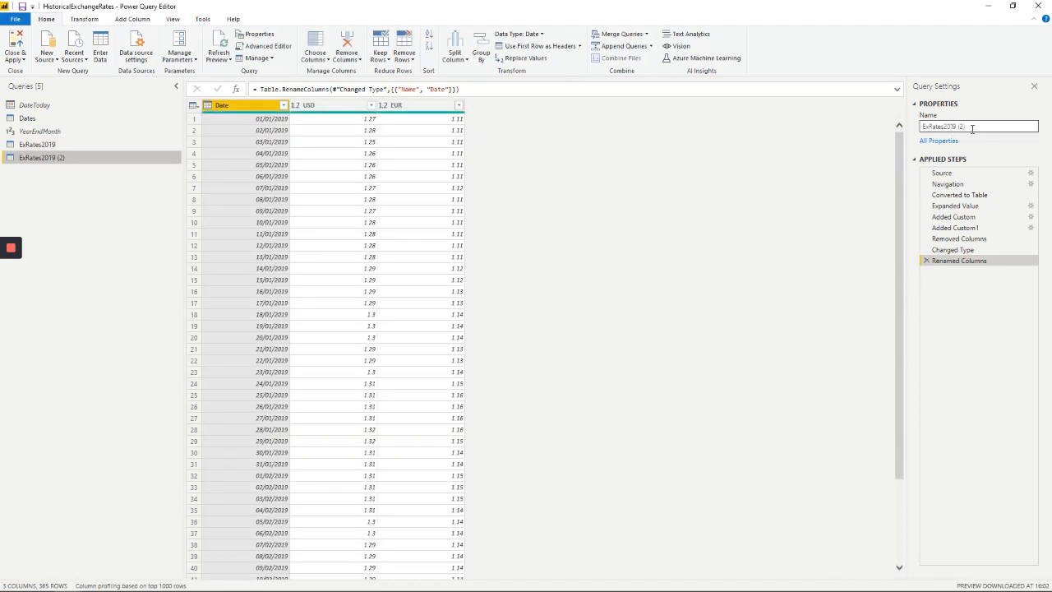
key("BackSpace")
key("BackSpace")
key("BackSpace")
key("BackSpace")
key("BackSpace")
key("BackSpace")
type("020")
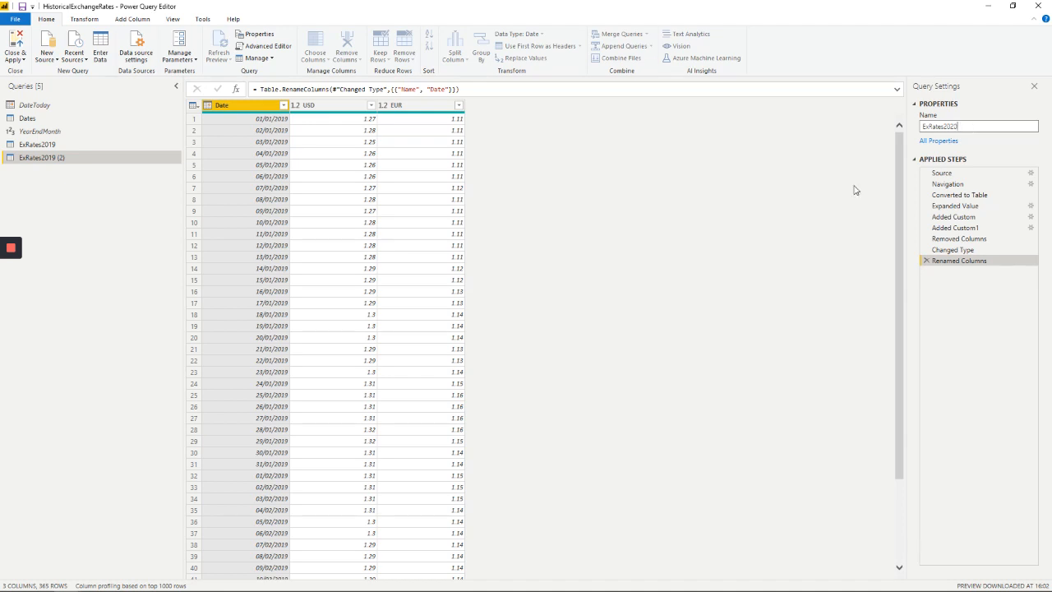
left_click(820, 203)
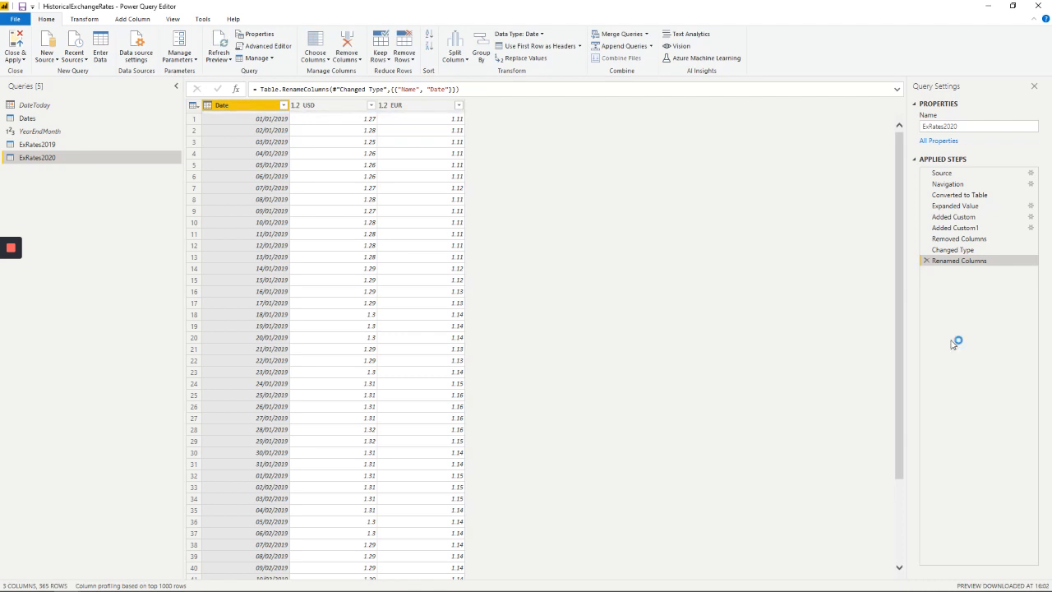
In the Source step of ExRates2020, set start_date to 2010-01-01 and end_date to 2020-12-31, commit, and display the Renamed Columns step
left_click(976, 176)
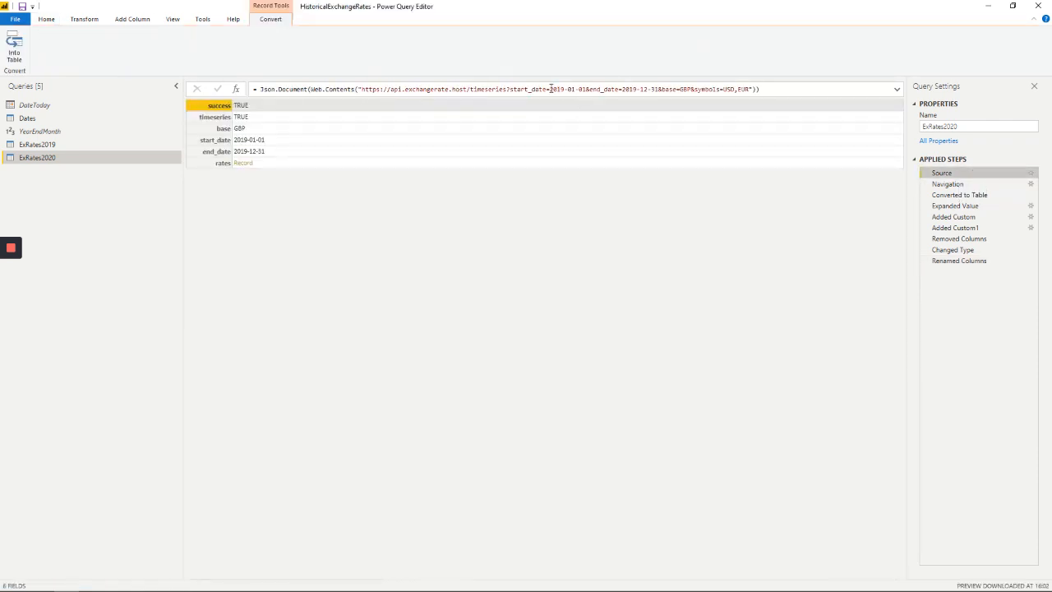
double_click(556, 88)
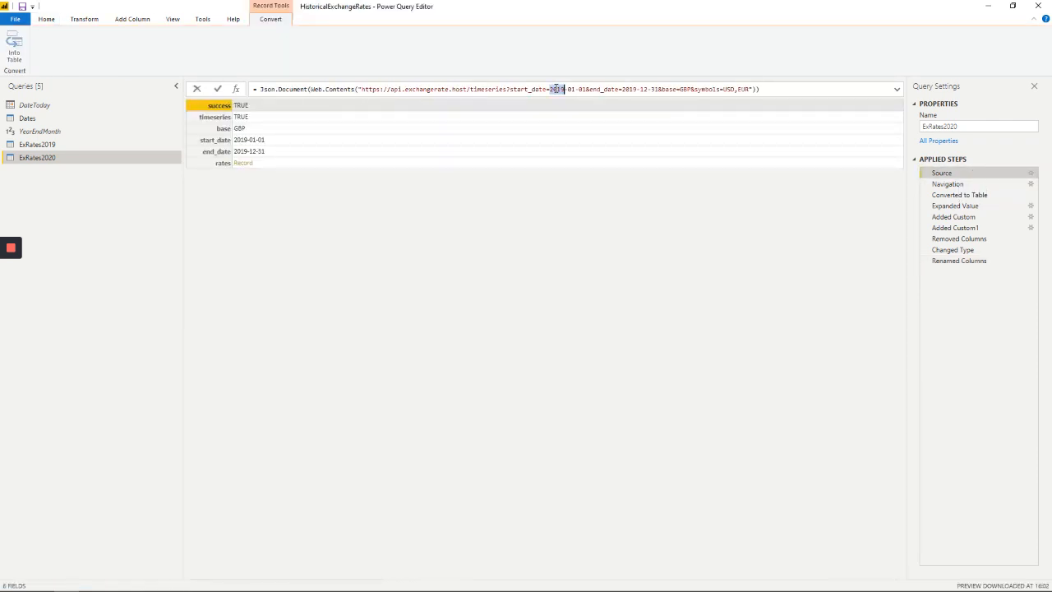
type("2020")
double_click(631, 89)
type("2020")
left_click(218, 90)
left_click(966, 261)
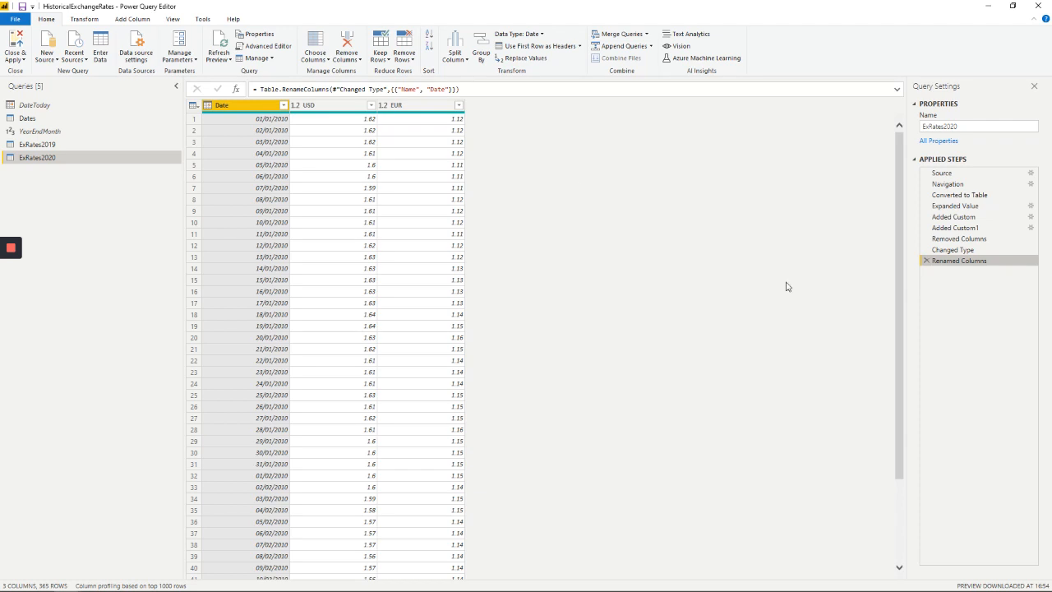
In the Source step of ExRates2020, correct start_date to 2020-01-01 with end_date 2020-12-31, commit, and display the Renamed Columns step
left_click(957, 174)
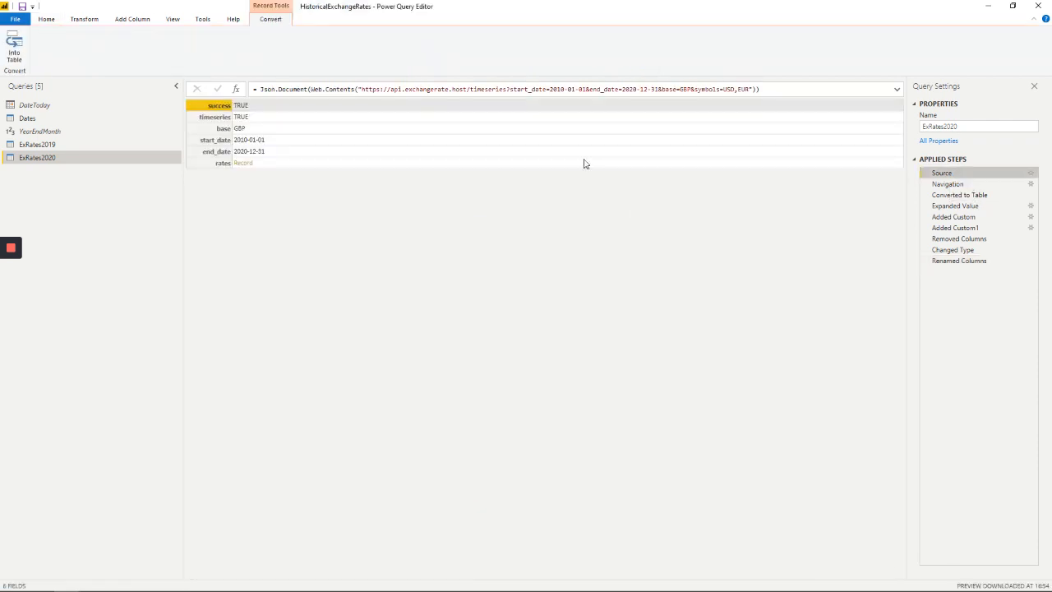
left_click(557, 89)
double_click(557, 89)
type("2020")
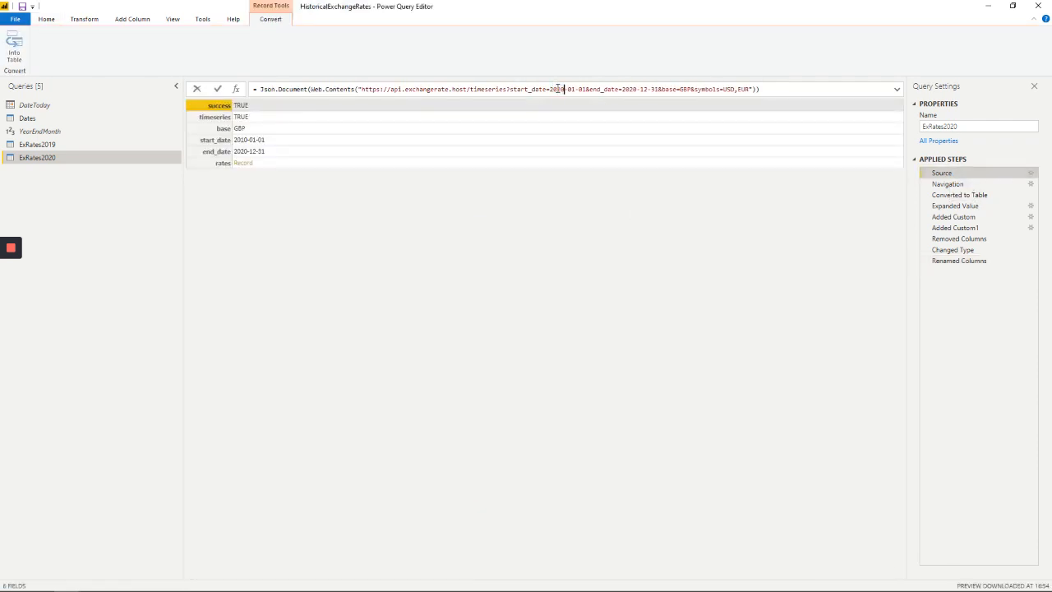
double_click(628, 89)
type("2020")
left_click(219, 90)
left_click(954, 261)
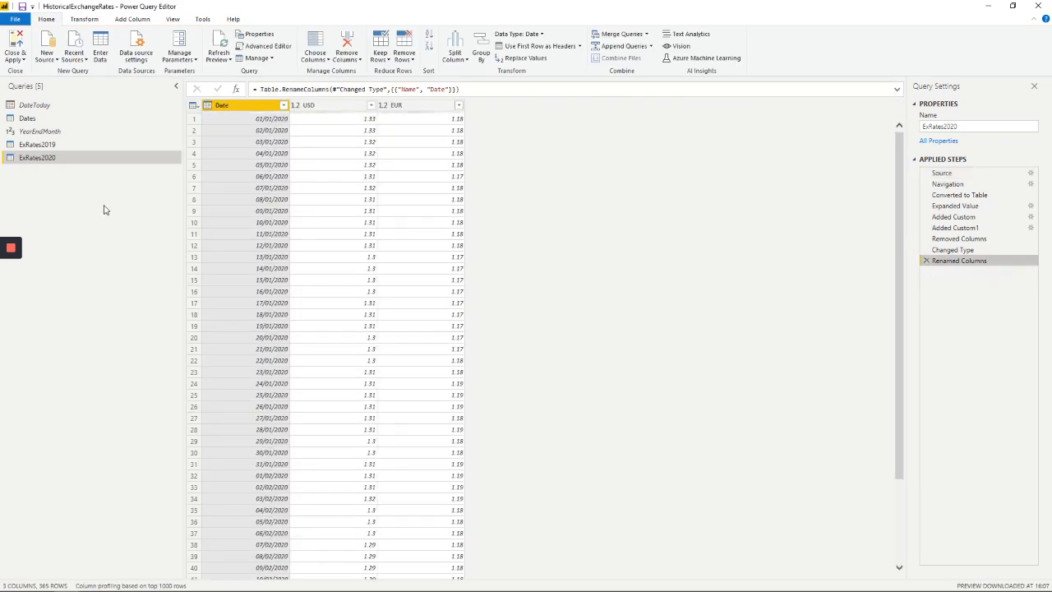
Exclude the ExRates2019 query from report refresh and disable its load
left_click(68, 146)
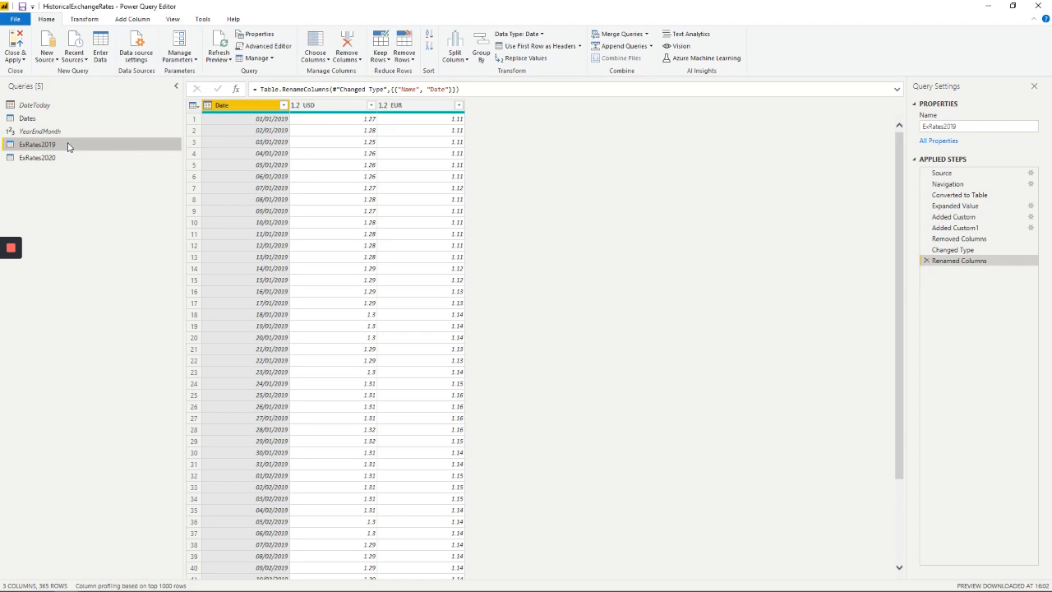
right_click(69, 146)
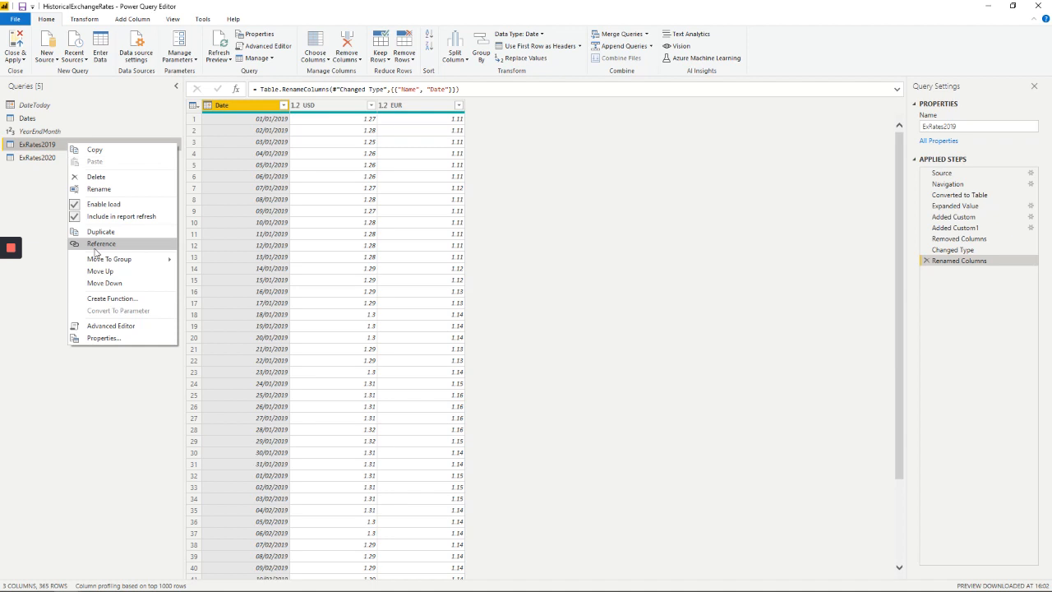
left_click(74, 218)
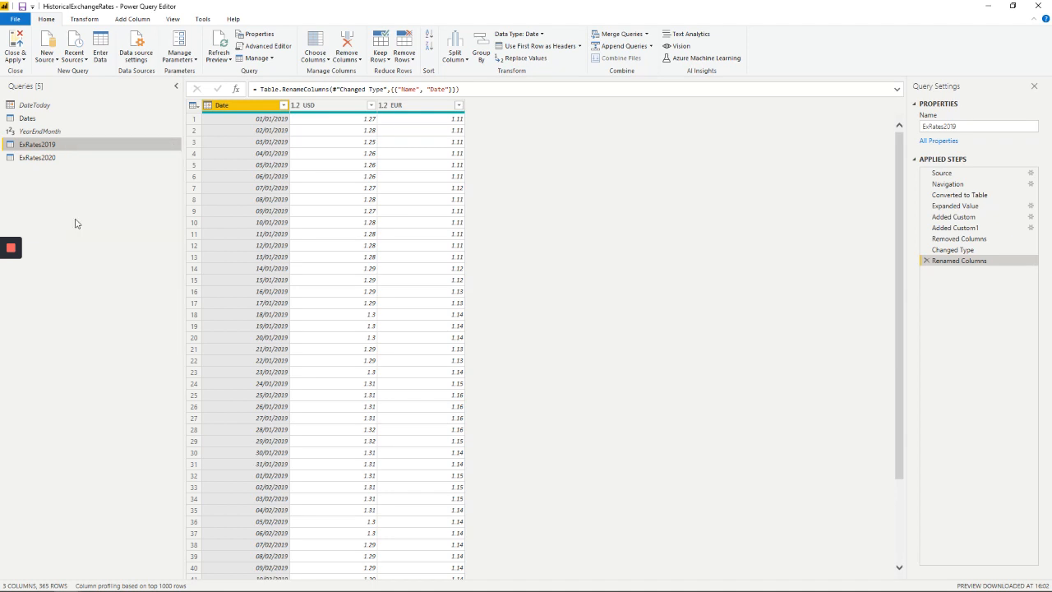
right_click(95, 145)
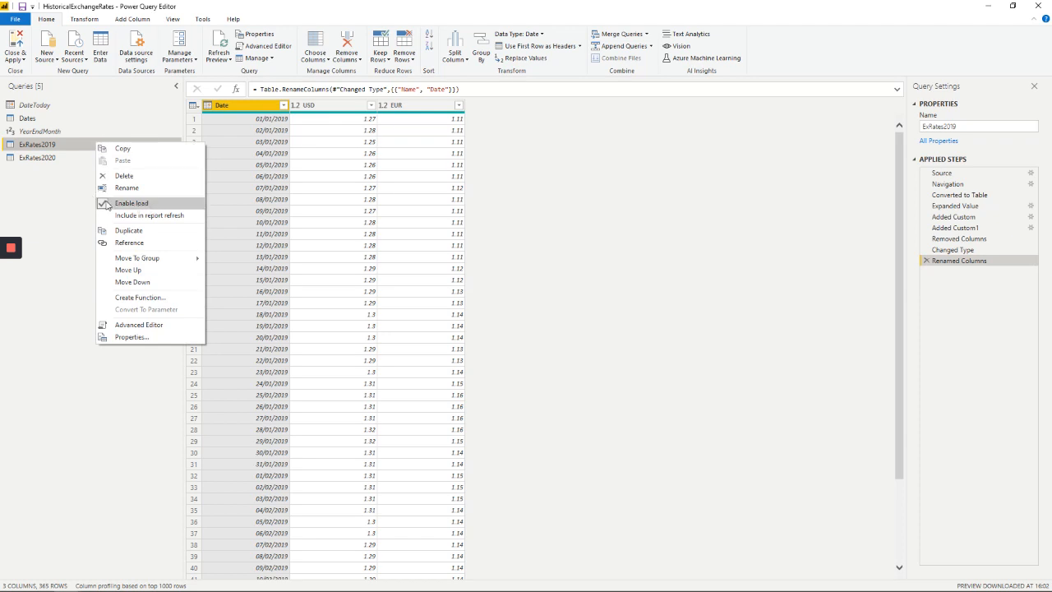
left_click(106, 205)
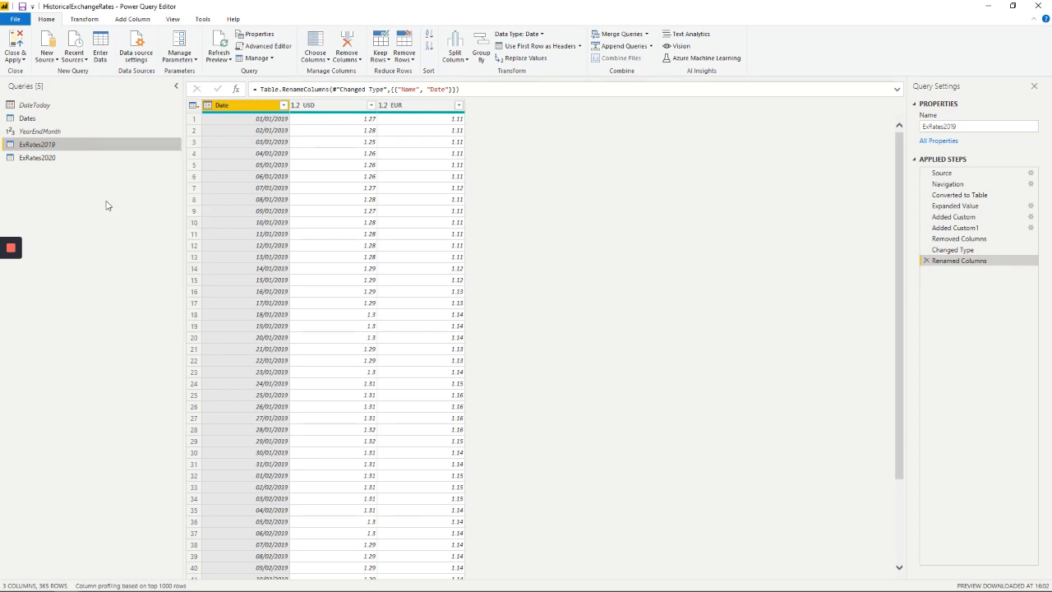
Disable load for the ExRates2020 query
left_click(71, 164)
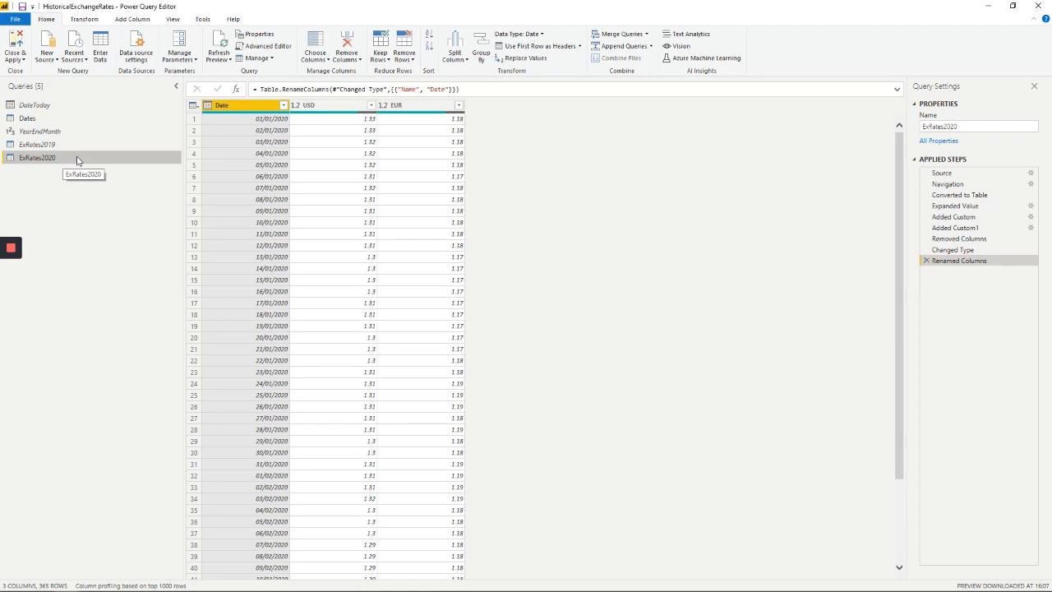
right_click(77, 159)
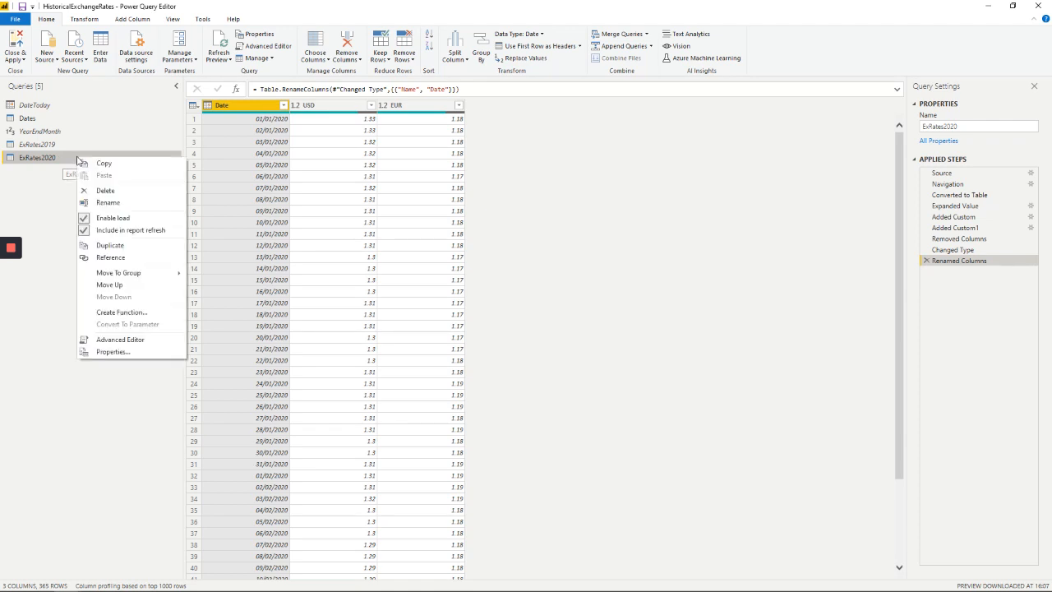
left_click(83, 219)
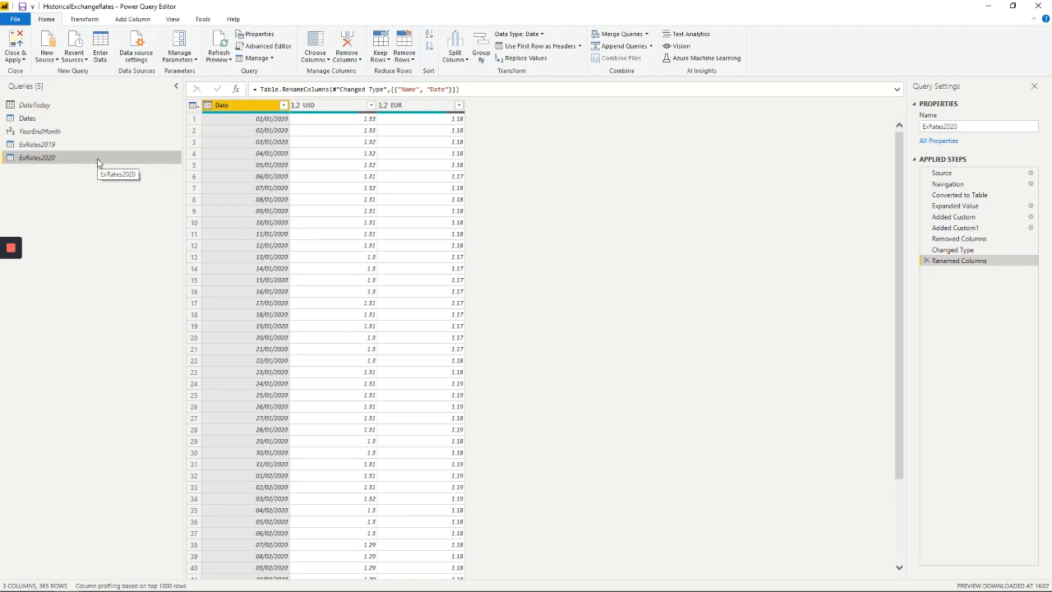
Append ExRates2020 and ExRates2019 as a new query, with ExRates2020 as the first table and ExRates2019 as the second
left_click(651, 47)
left_click(631, 71)
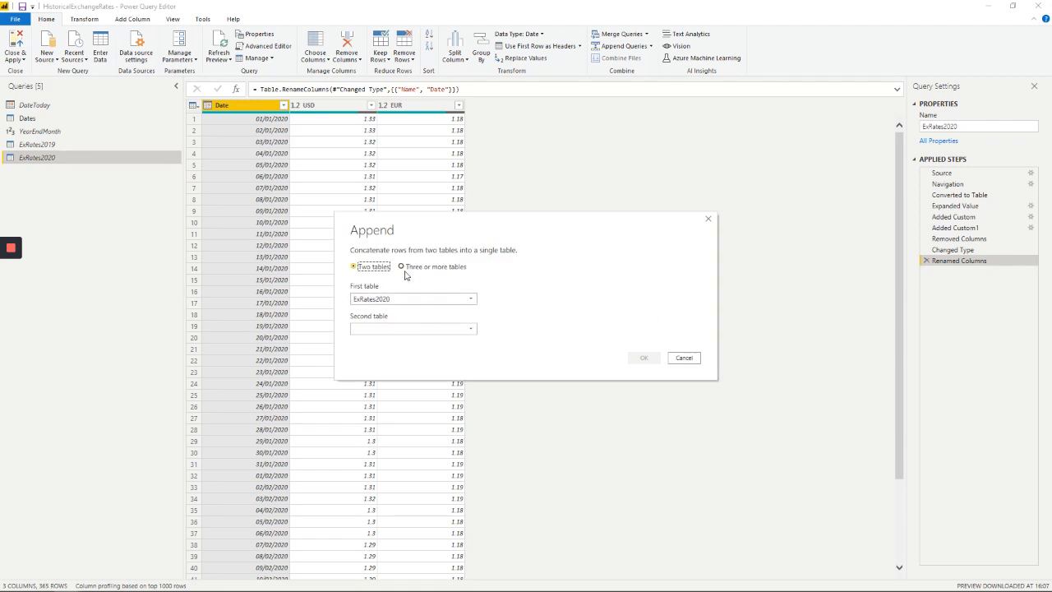
left_click(434, 329)
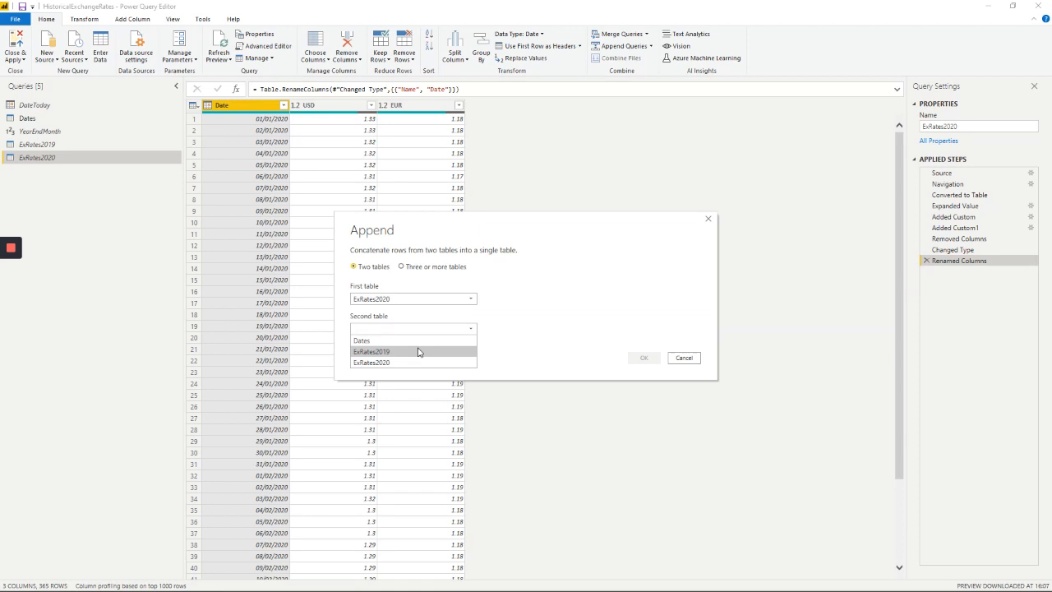
left_click(418, 351)
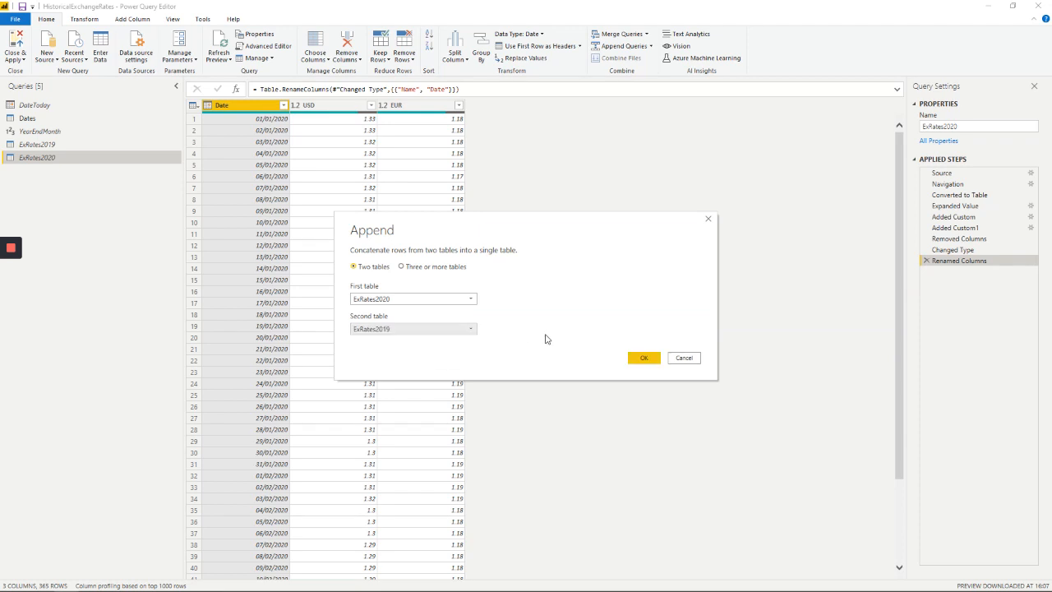
left_click(645, 359)
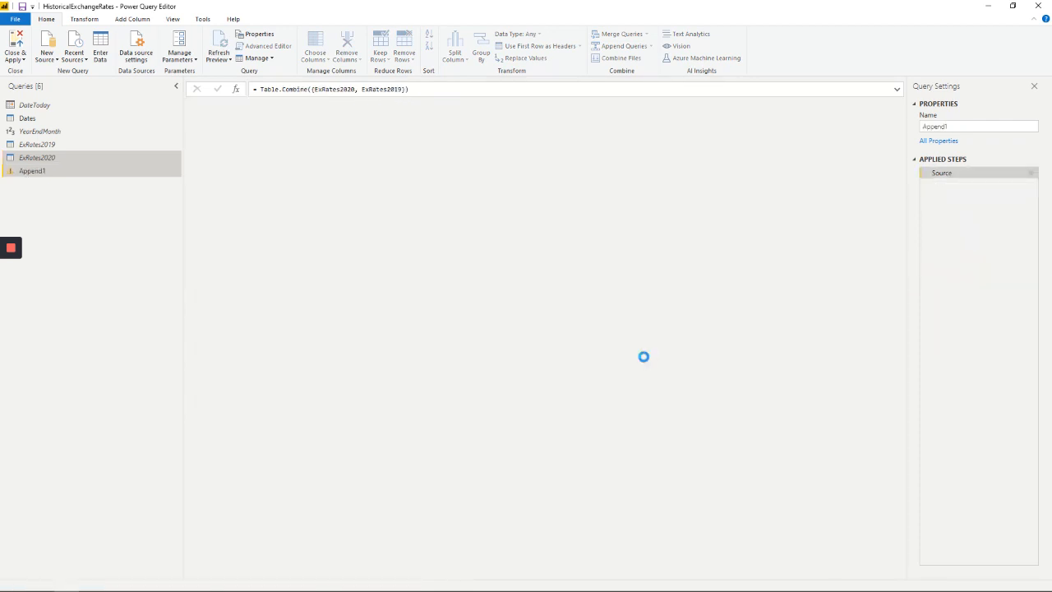
Rename the appended query as ExchangeRates
double_click(934, 127)
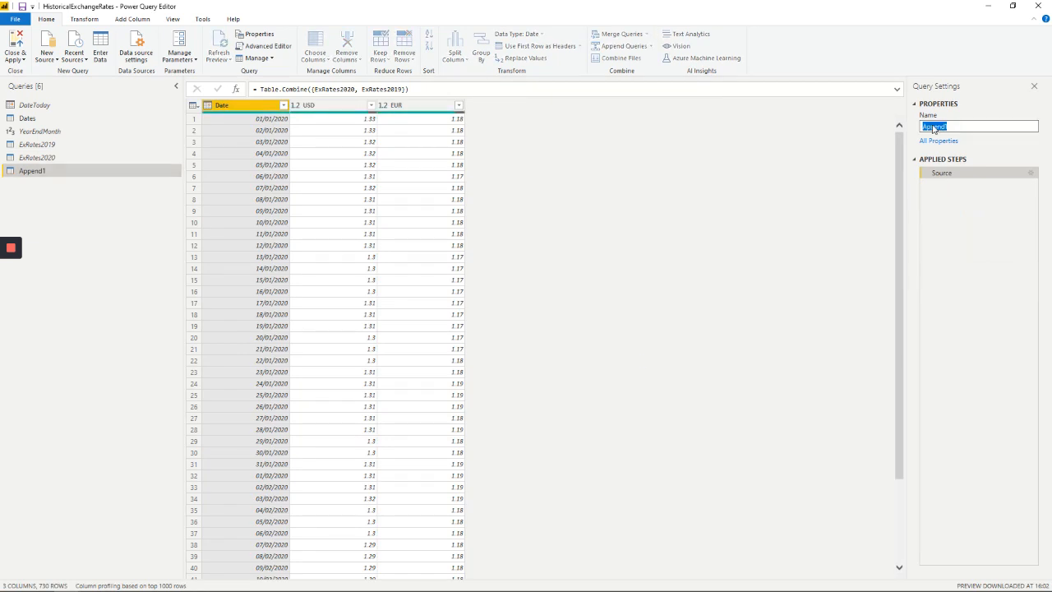
type("ExchangeRates")
left_click(820, 189)
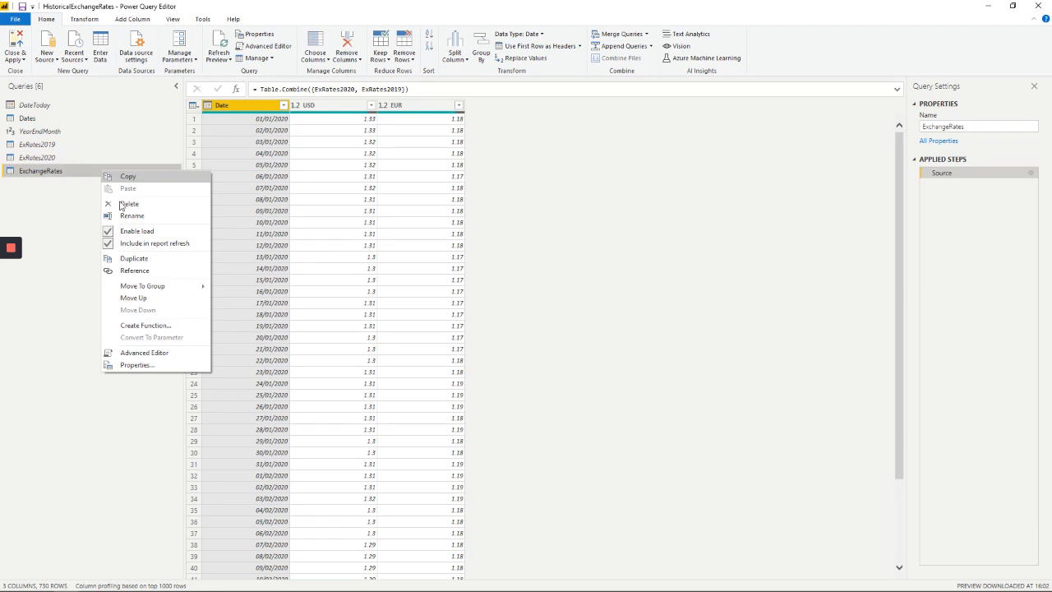
Disable load for the ExchangeRates query and remove duplicates based on its Date column
left_click(136, 232)
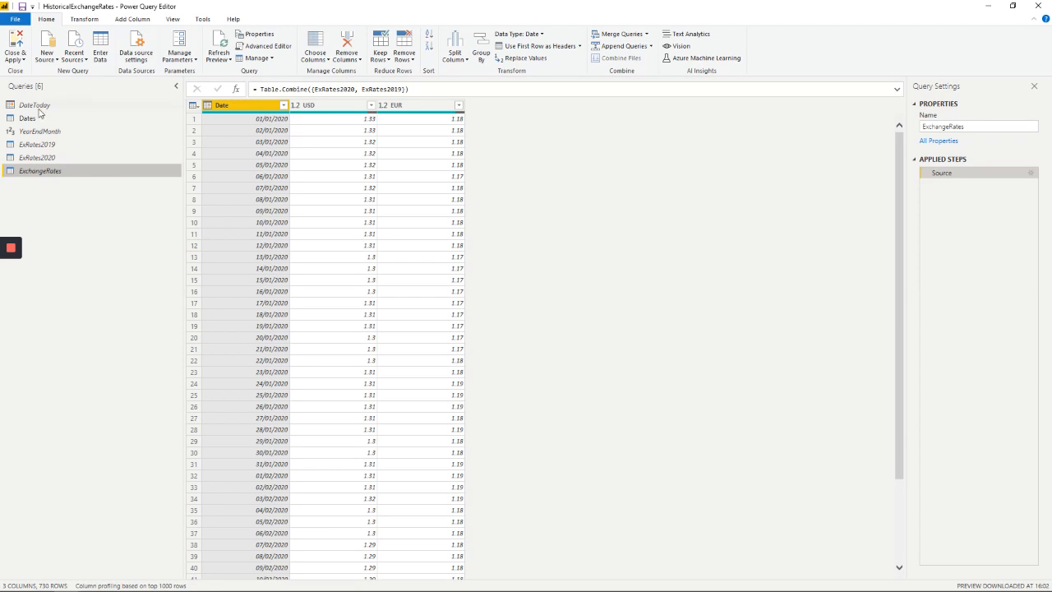
right_click(248, 107)
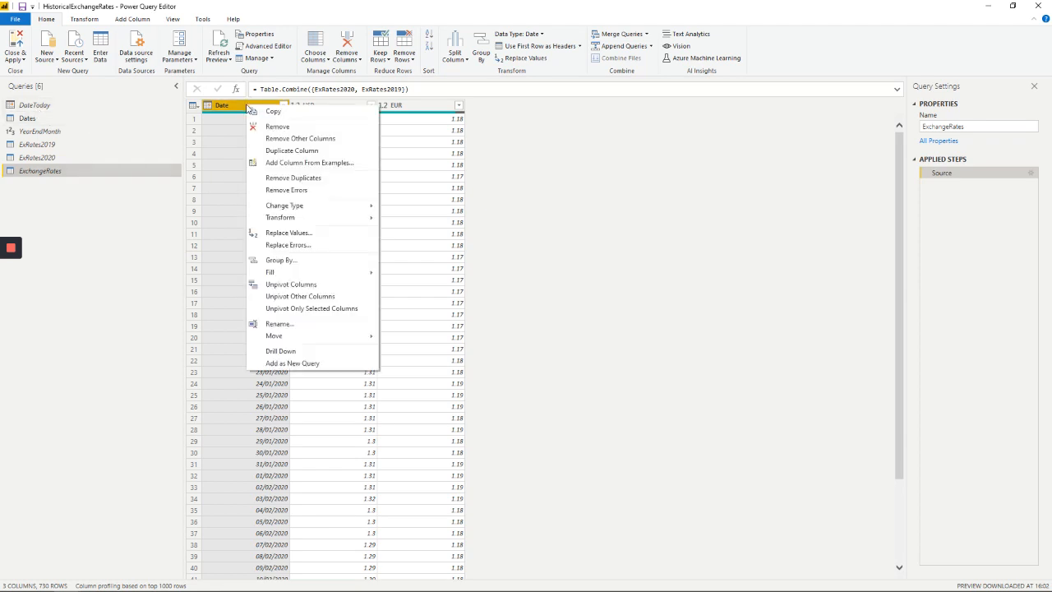
left_click(283, 178)
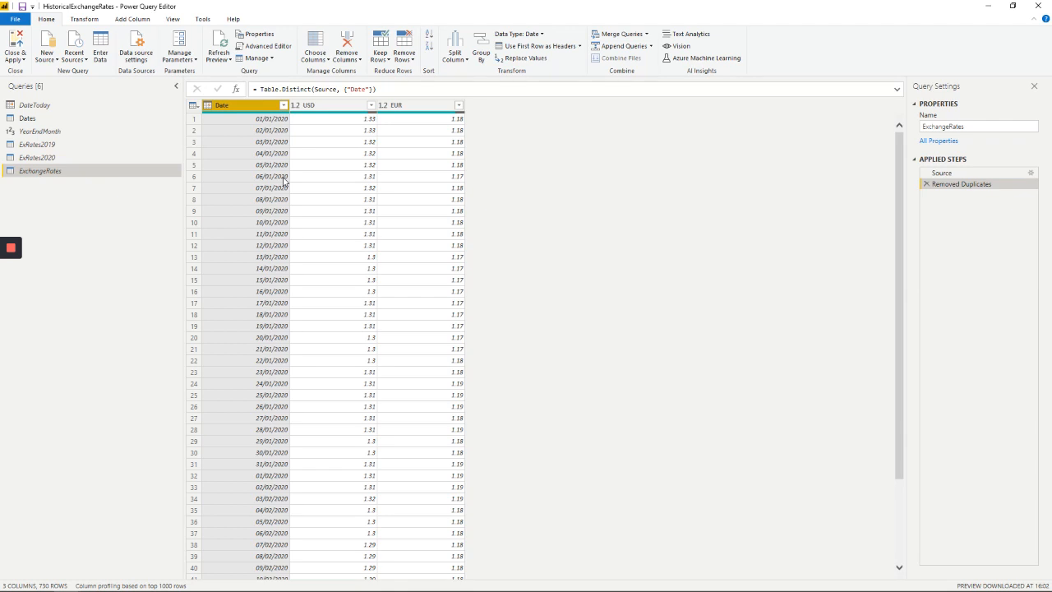
Merge ExchangeRates into the Dates query, matching the Date columns of both tables with a Left Outer join
left_click(85, 120)
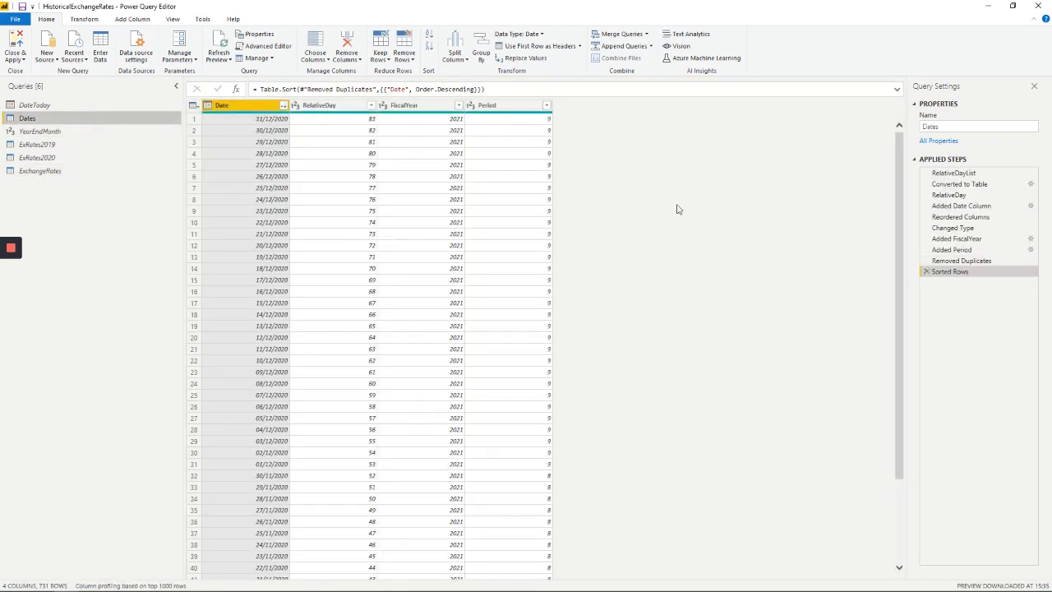
left_click(646, 35)
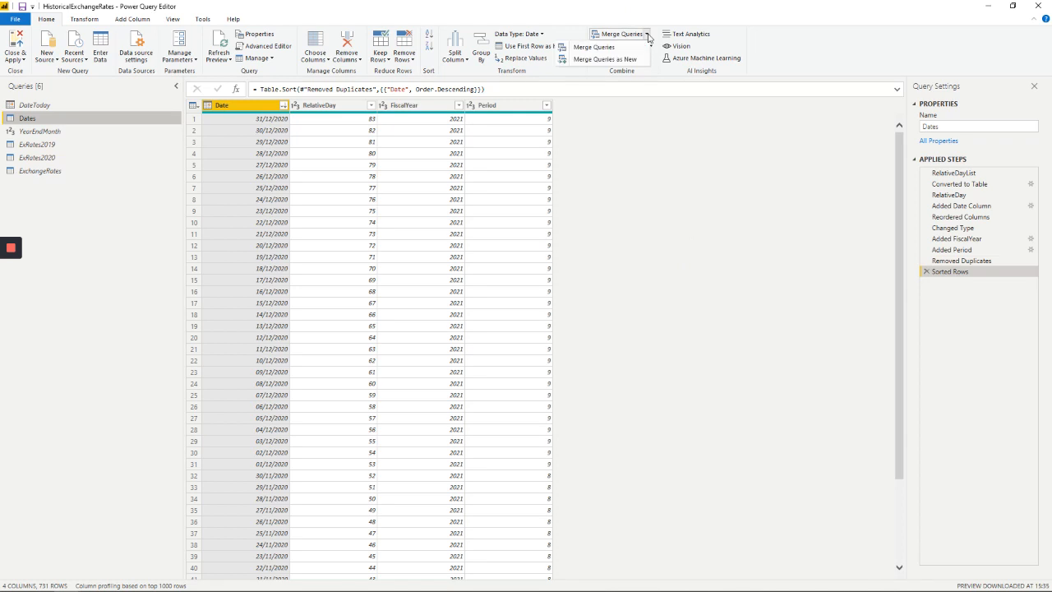
left_click(605, 47)
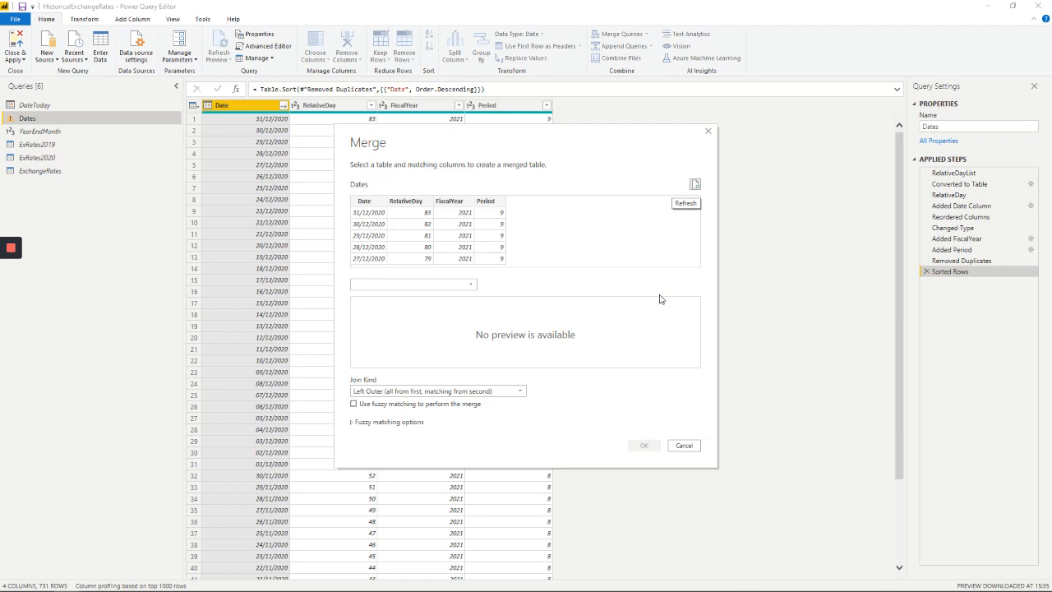
left_click(364, 201)
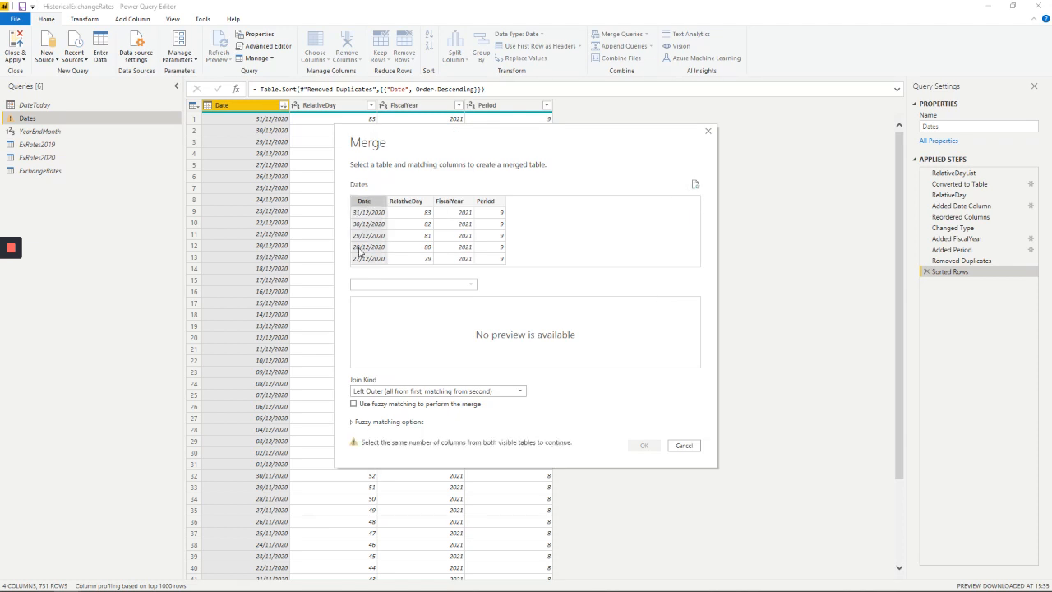
left_click(471, 284)
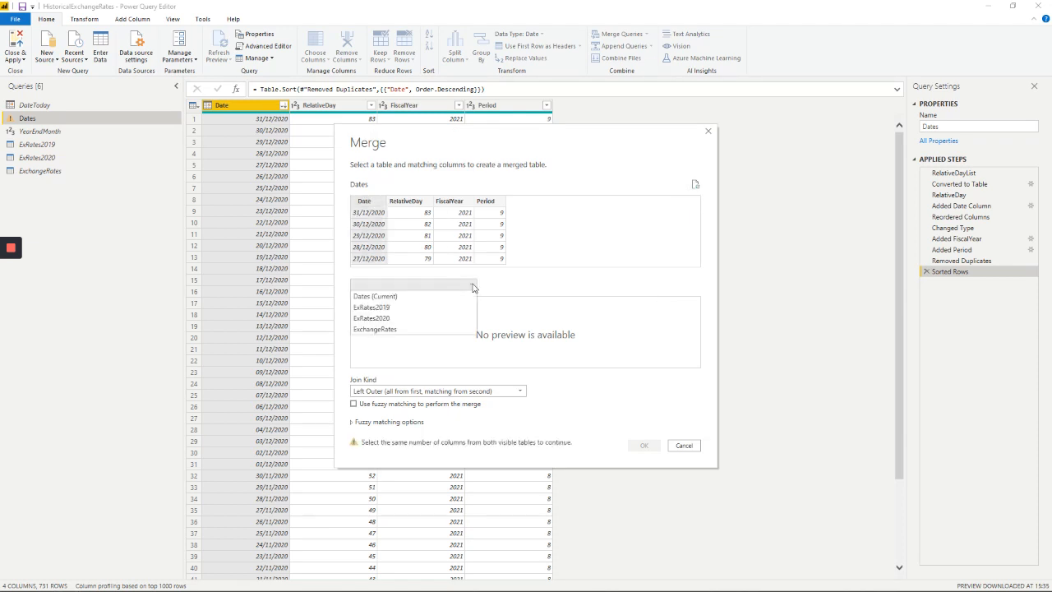
left_click(384, 330)
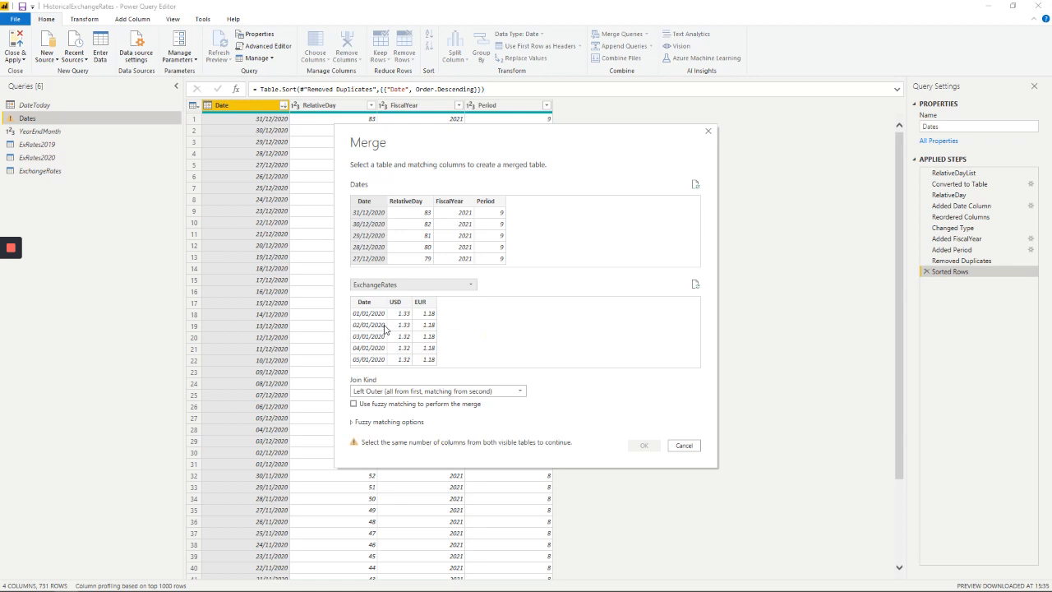
left_click(366, 303)
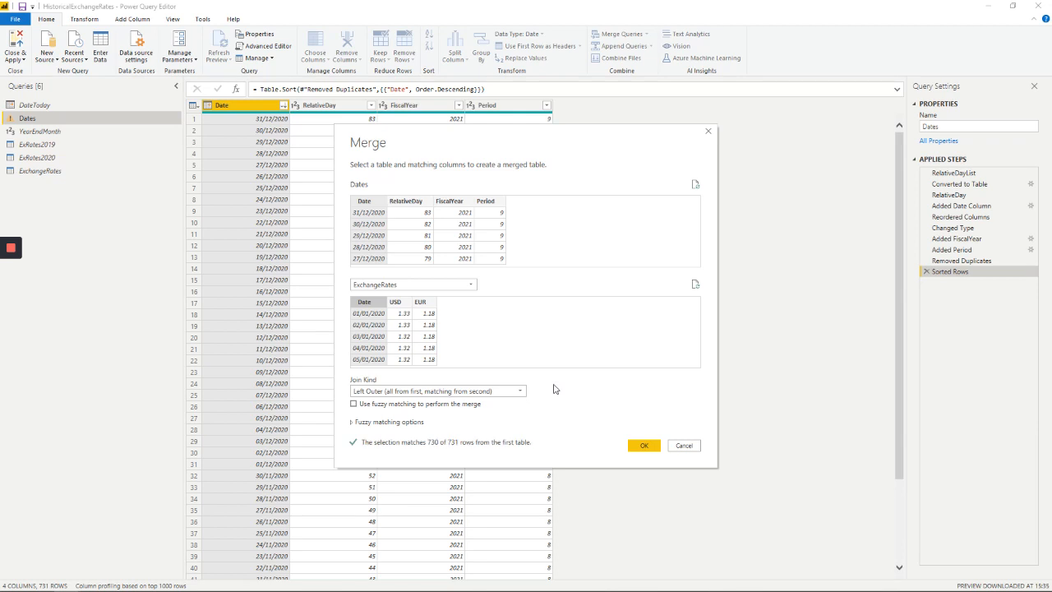
left_click(645, 447)
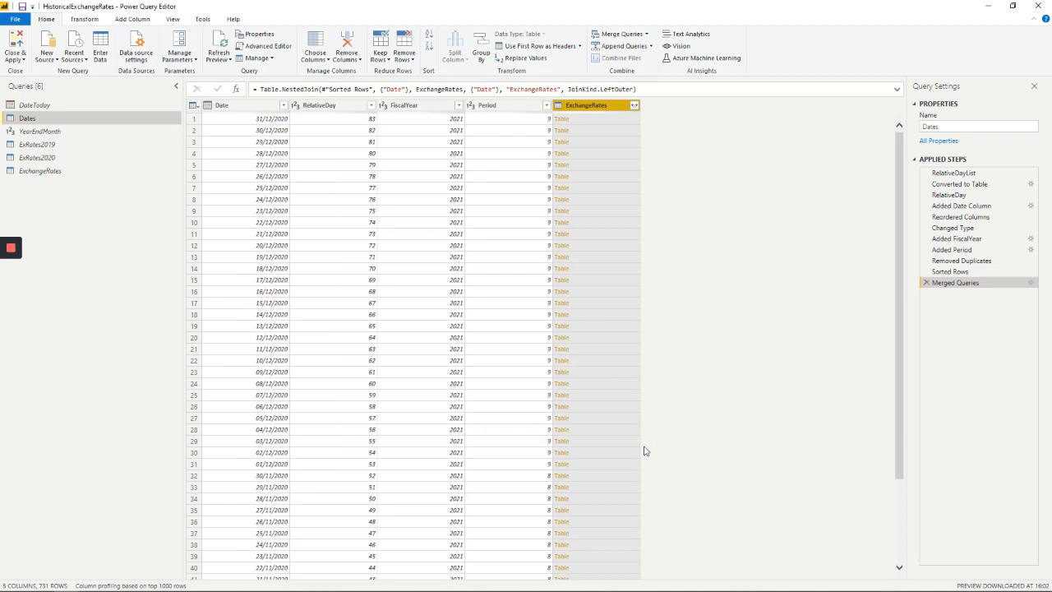
Expand the merged ExchangeRates column to only USD and EUR without the original name prefix, and close and apply the query changes
left_click(634, 106)
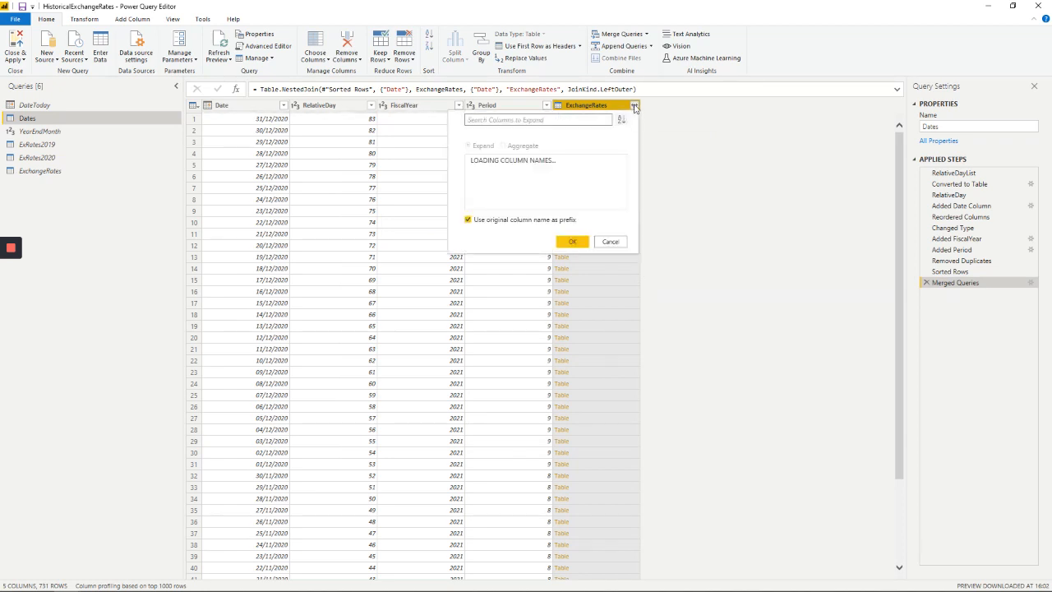
left_click(475, 171)
left_click(468, 221)
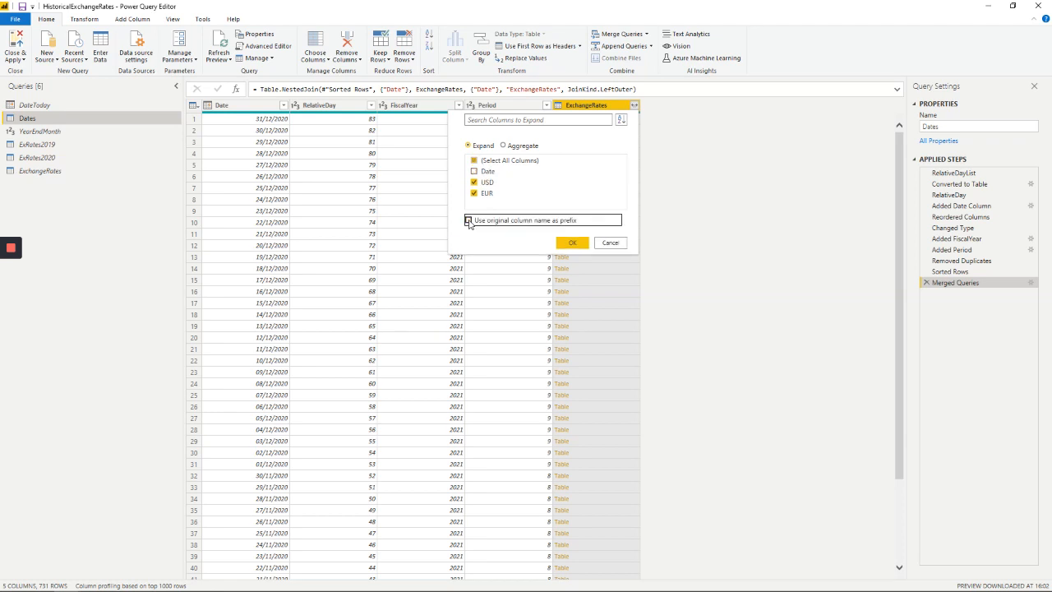
left_click(573, 243)
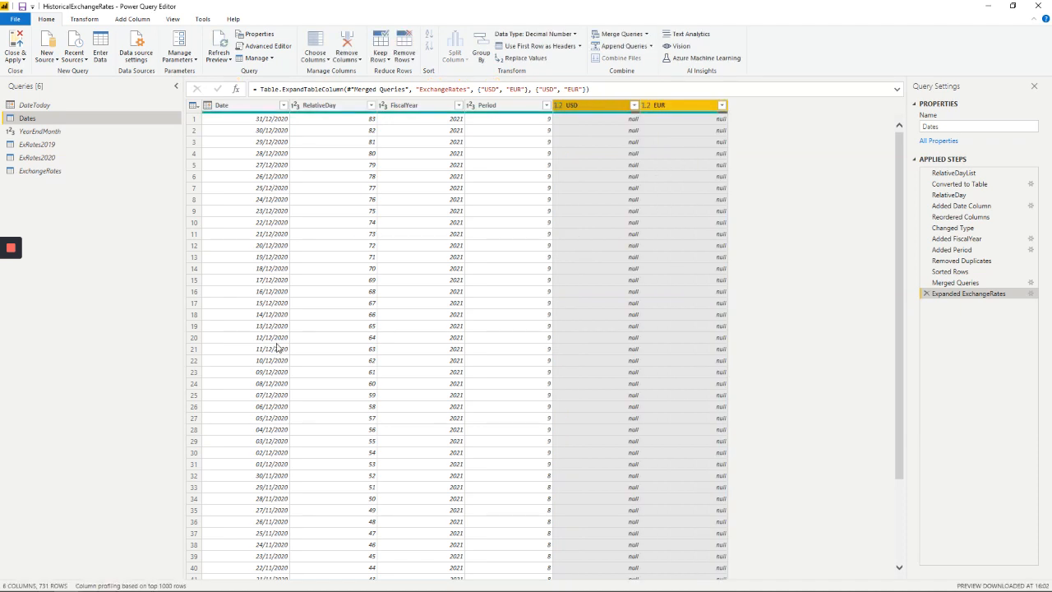
left_click(18, 43)
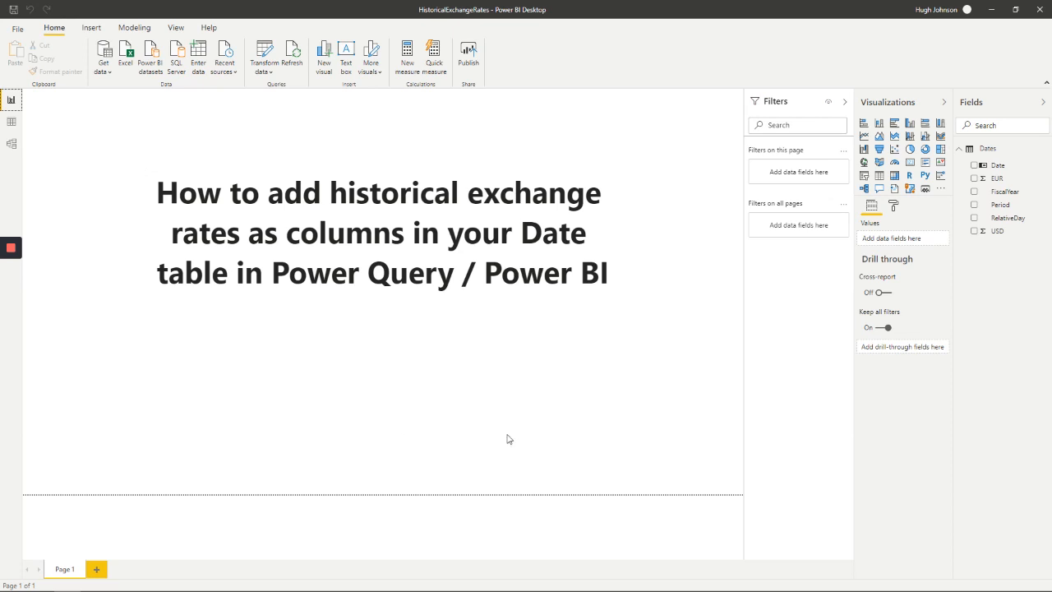
Set the summarization of the EUR column in the Dates table to Don't summarize
left_click(995, 182)
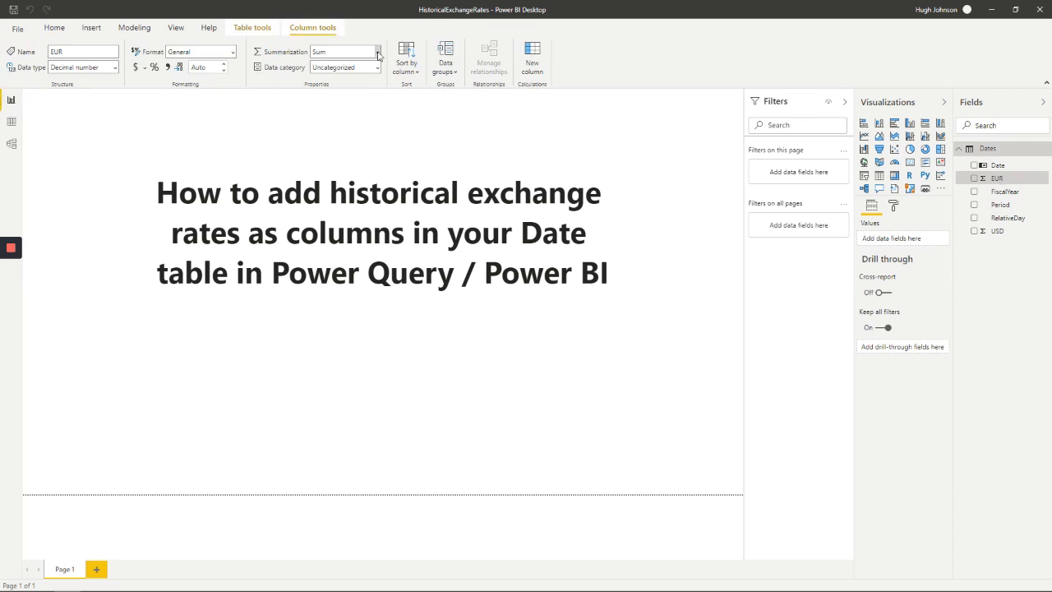
left_click(378, 53)
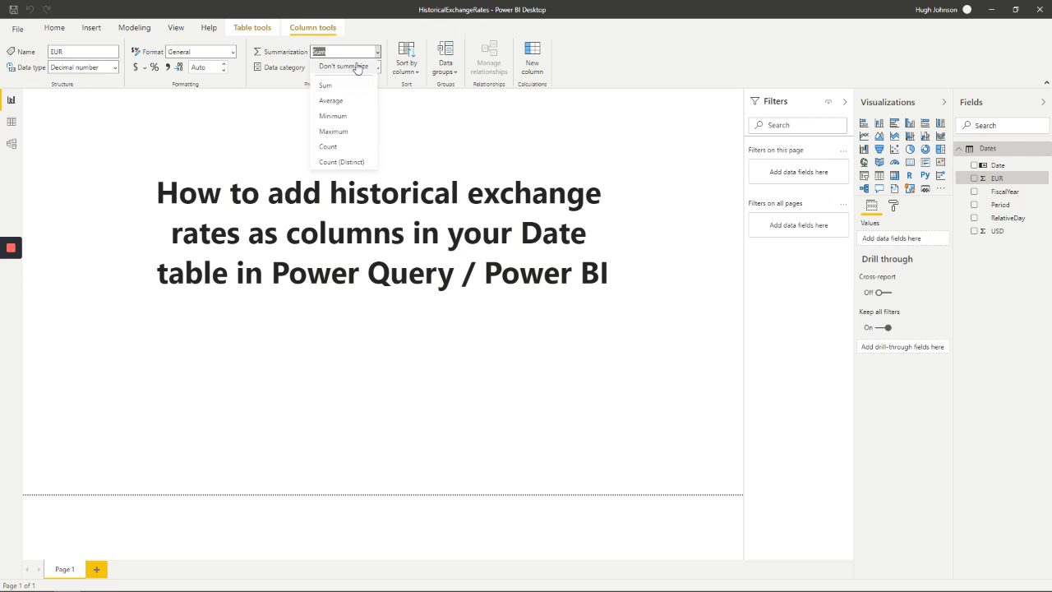
left_click(357, 66)
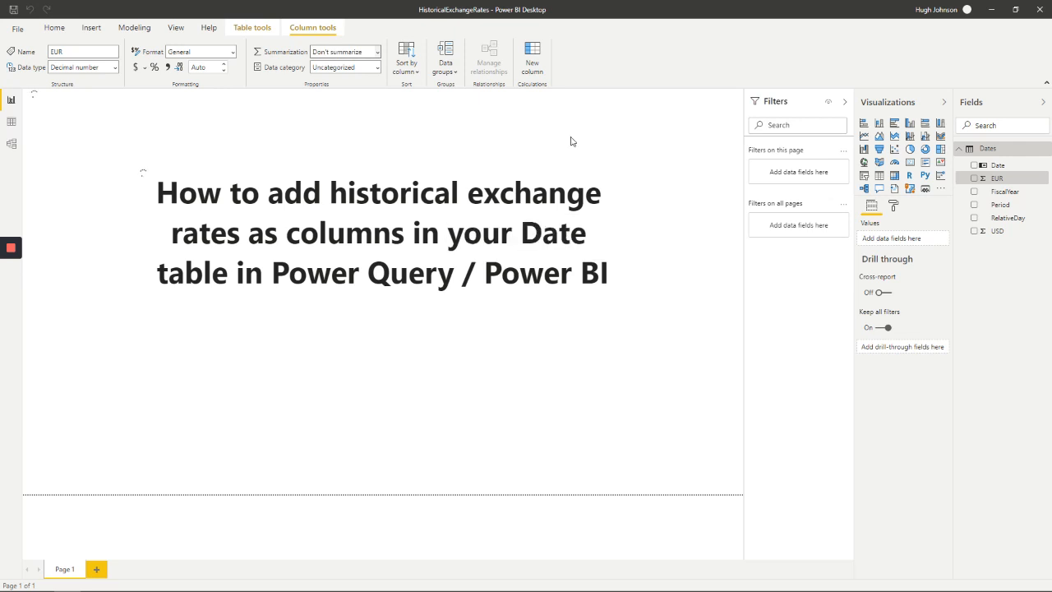
Set the summarization of the USD column in the Dates table to Don't summarize
left_click(999, 231)
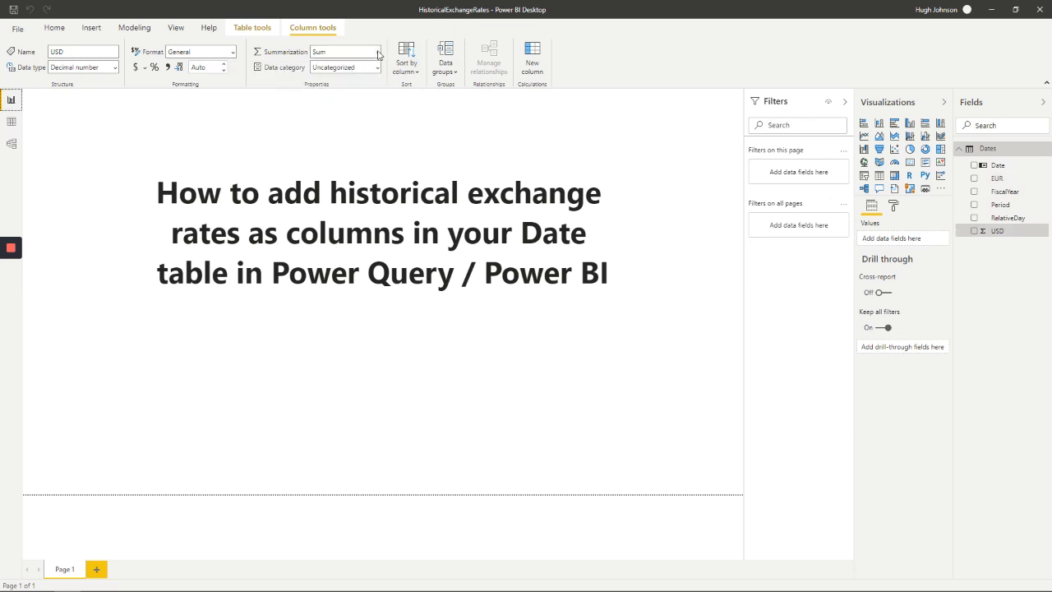
left_click(377, 54)
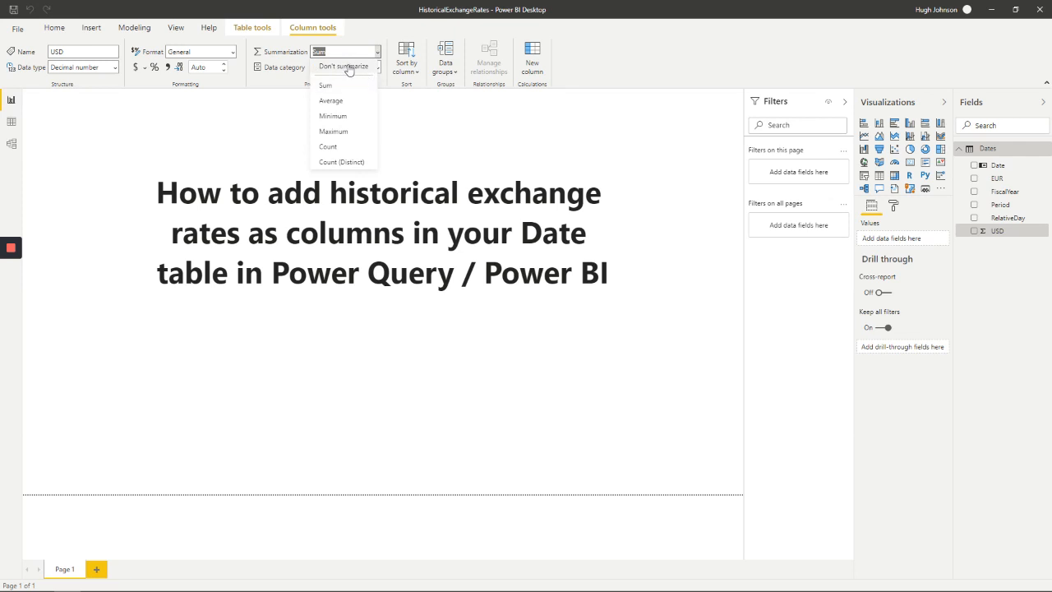
left_click(347, 69)
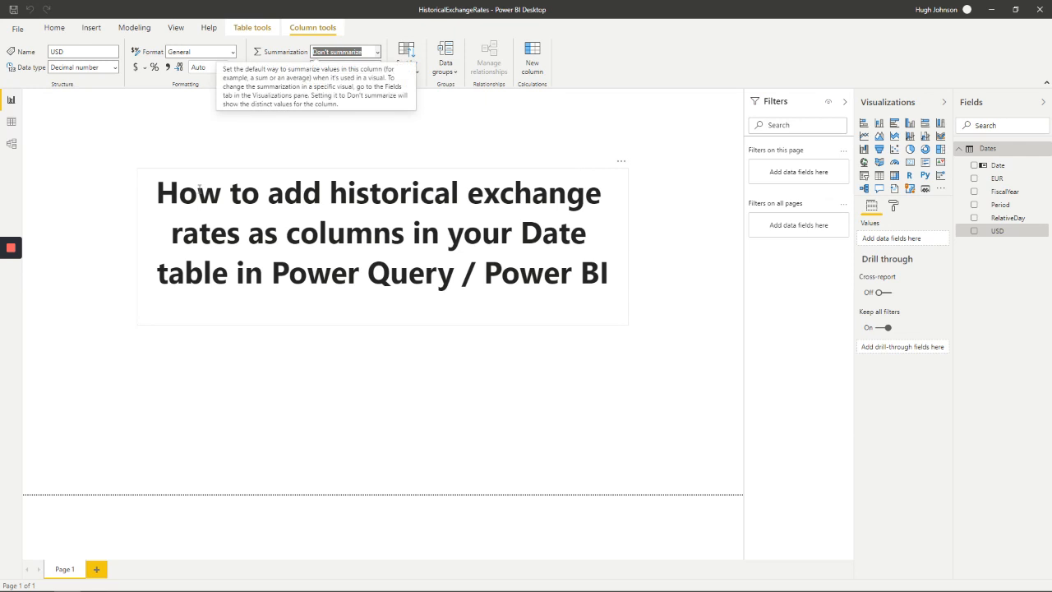
Examine the Dates table's rows in the data view to check the merged USD and EUR rates by date
left_click(11, 121)
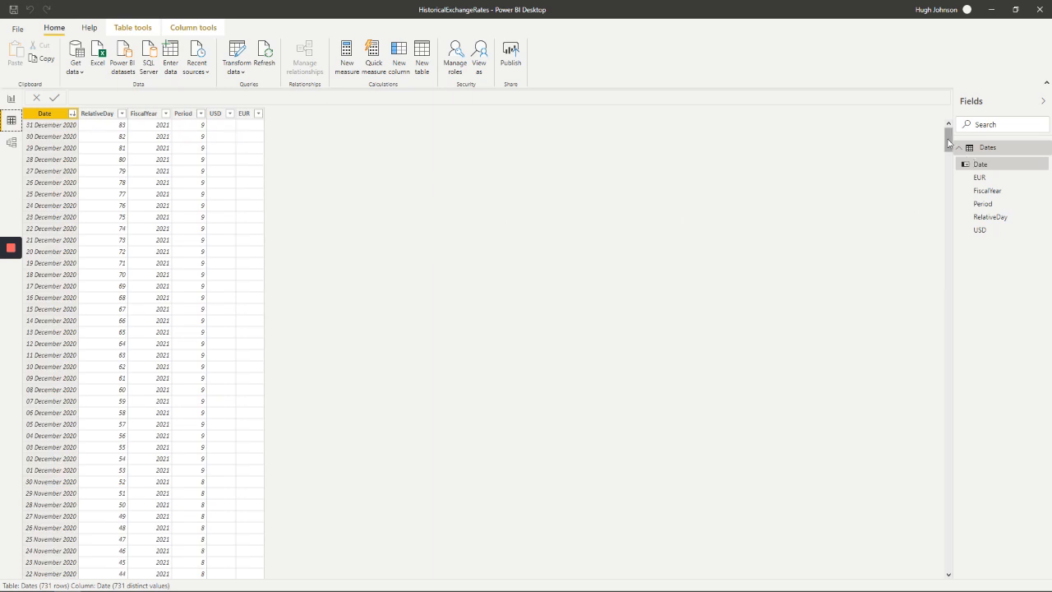
left_click_drag(950, 152, 949, 184)
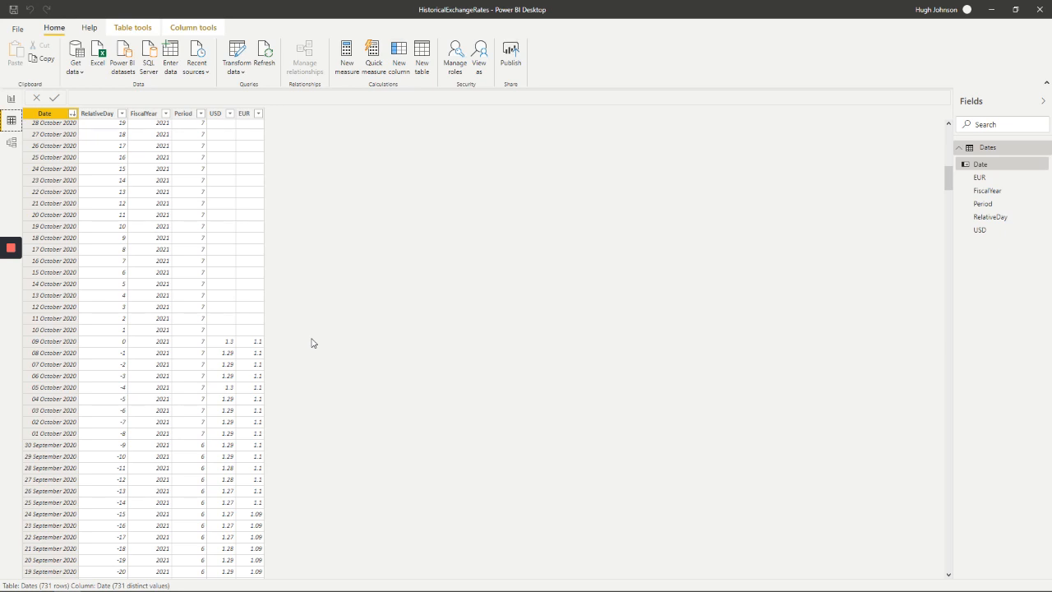
mouse_move(11, 250)
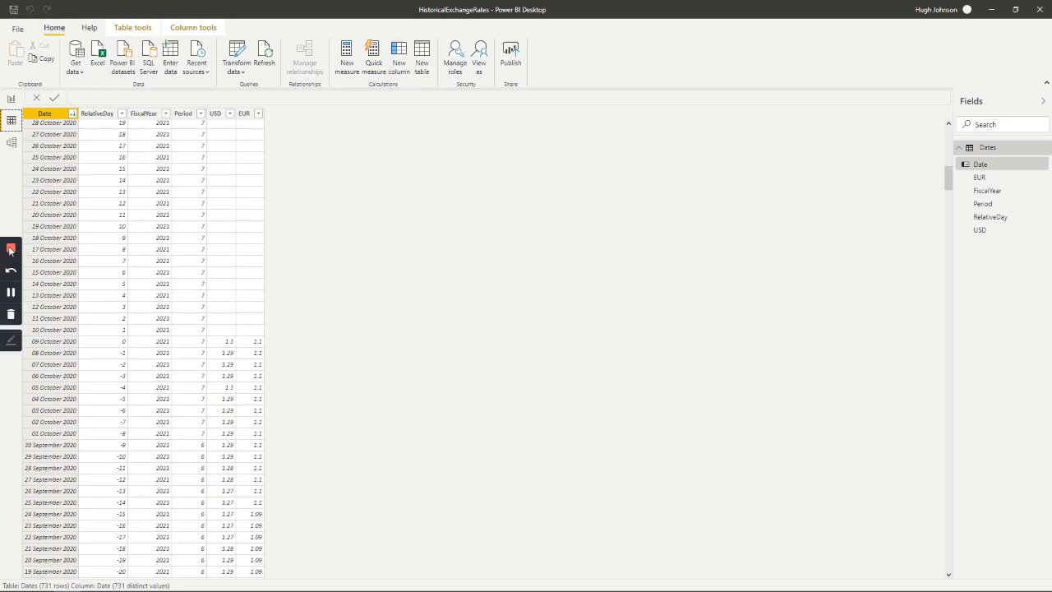